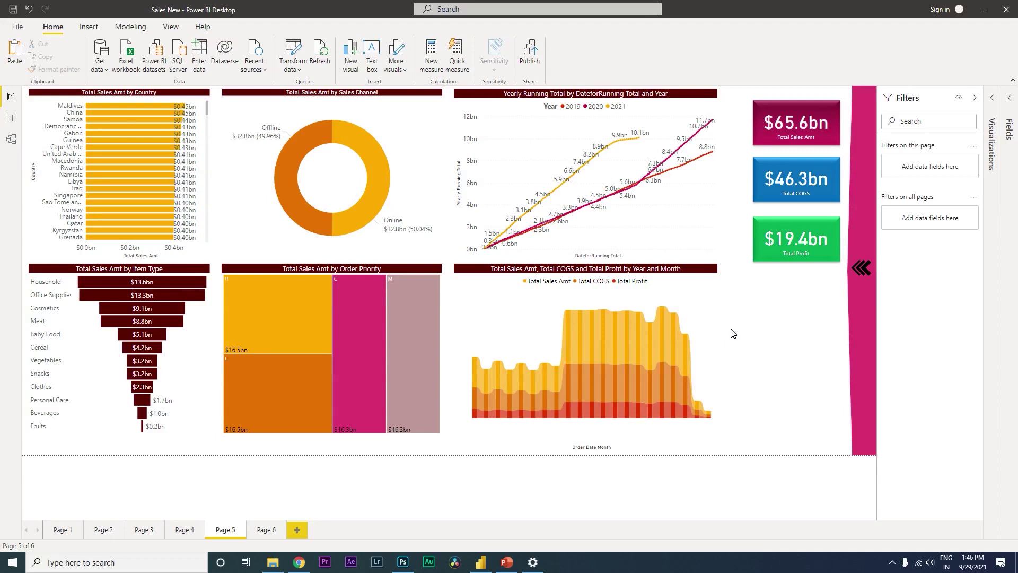
# - Show the slicer panel on Page 5, filter the Item Type Slicer to Baby Food only, and hide the panel
pyautogui.keyDown('ctrl'); pyautogui.click(864, 268); pyautogui.keyUp('ctrl')
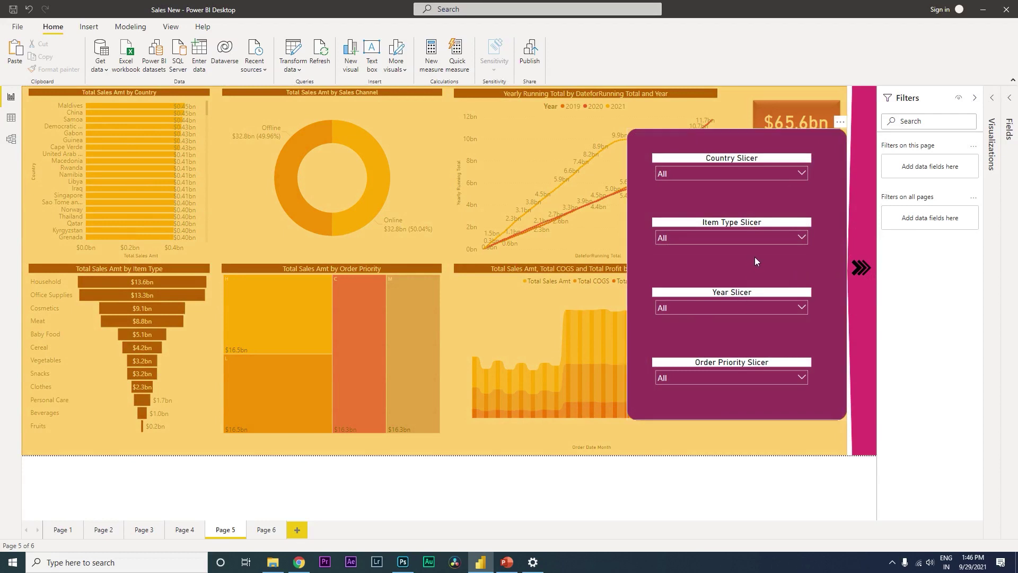
pyautogui.click(799, 238)
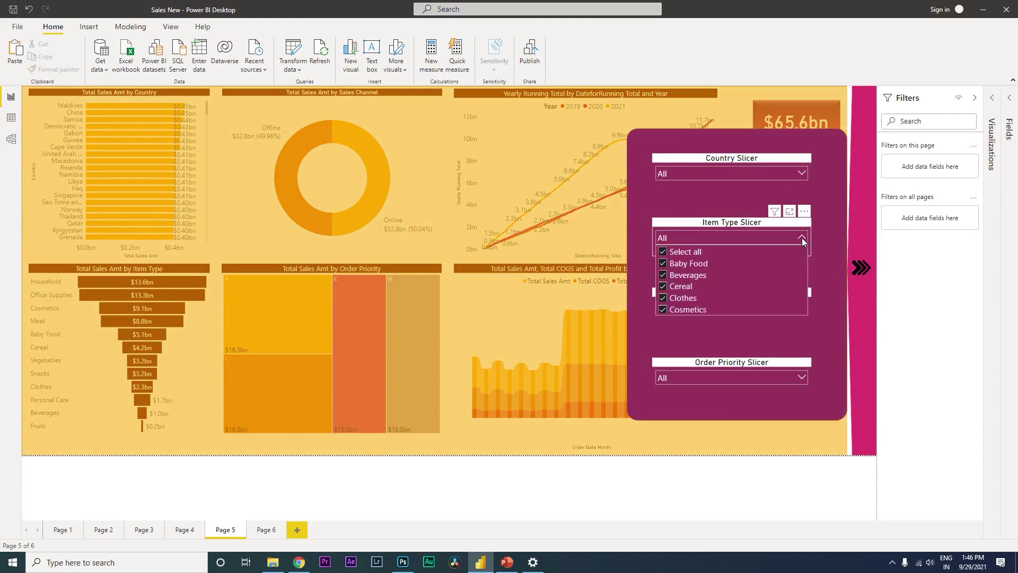
pyautogui.click(684, 251)
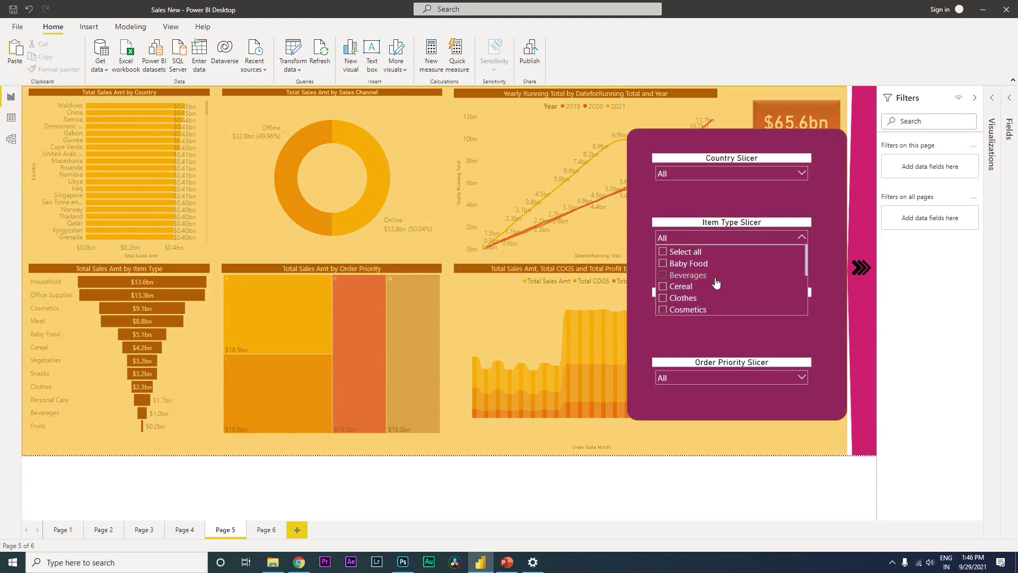
pyautogui.click(689, 267)
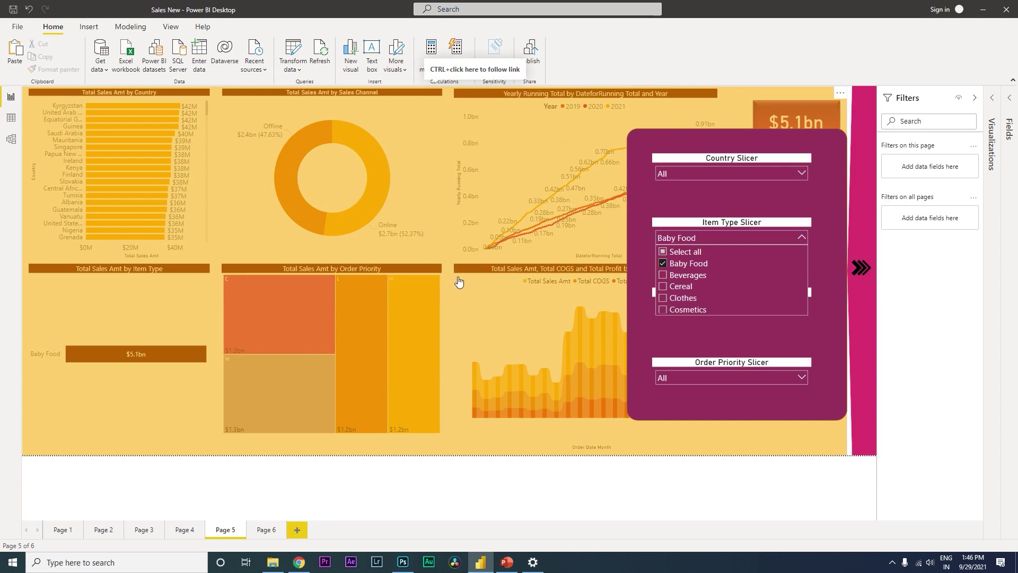
pyautogui.keyDown('ctrl'); pyautogui.click(864, 273); pyautogui.keyUp('ctrl')
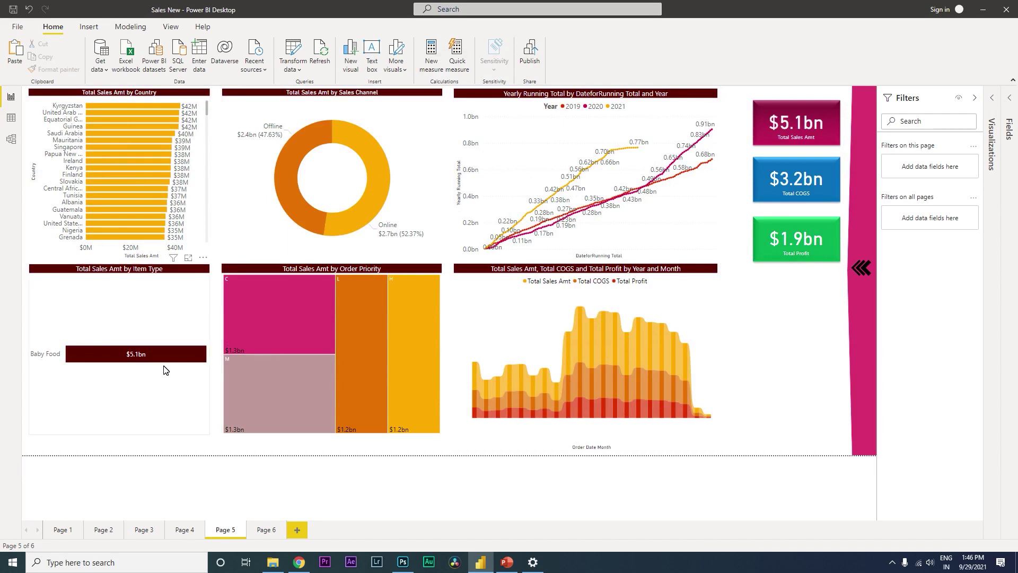
# - Reopen the slicer panel, set the Year Slicer to 2021, and hide the panel again
pyautogui.keyDown('ctrl'); pyautogui.click(866, 273); pyautogui.keyUp('ctrl')
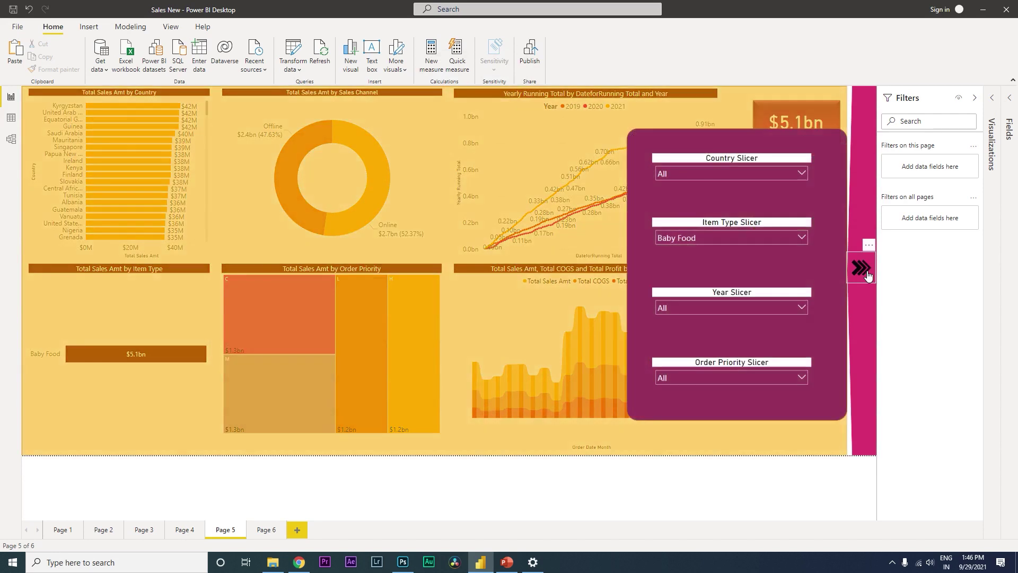
pyautogui.click(802, 308)
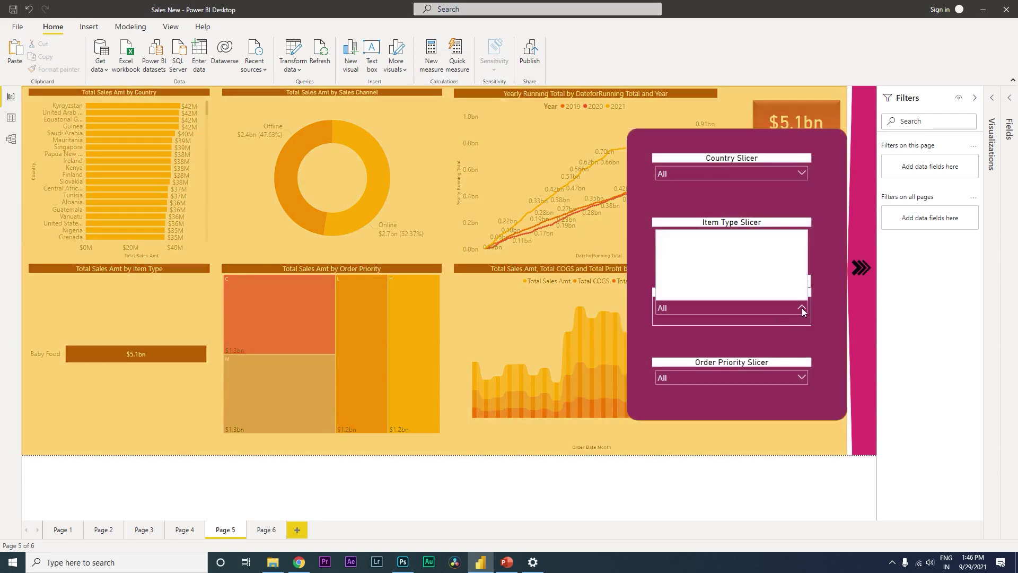
pyautogui.scroll(-1, 806, 256)
pyautogui.click(685, 294)
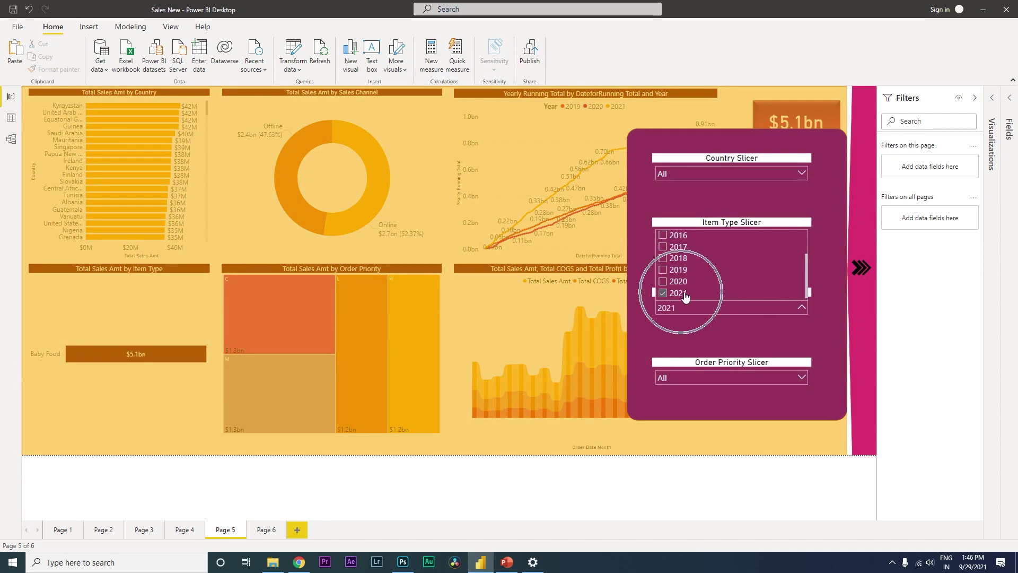
pyautogui.keyDown('ctrl'); pyautogui.click(866, 271); pyautogui.keyUp('ctrl')
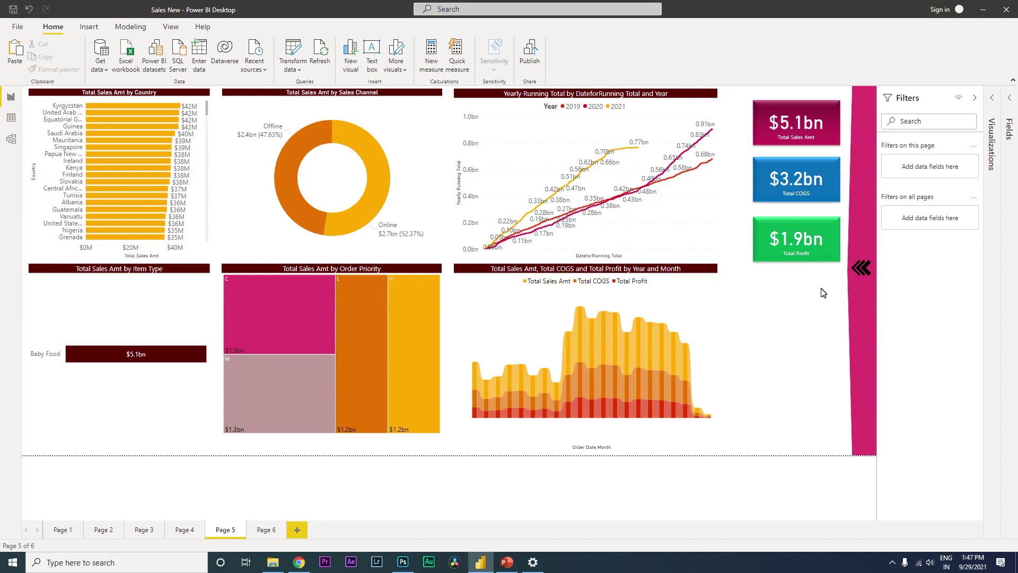
# - Switch to Page 6 and insert a plain rectangle shape
pyautogui.click(267, 534)
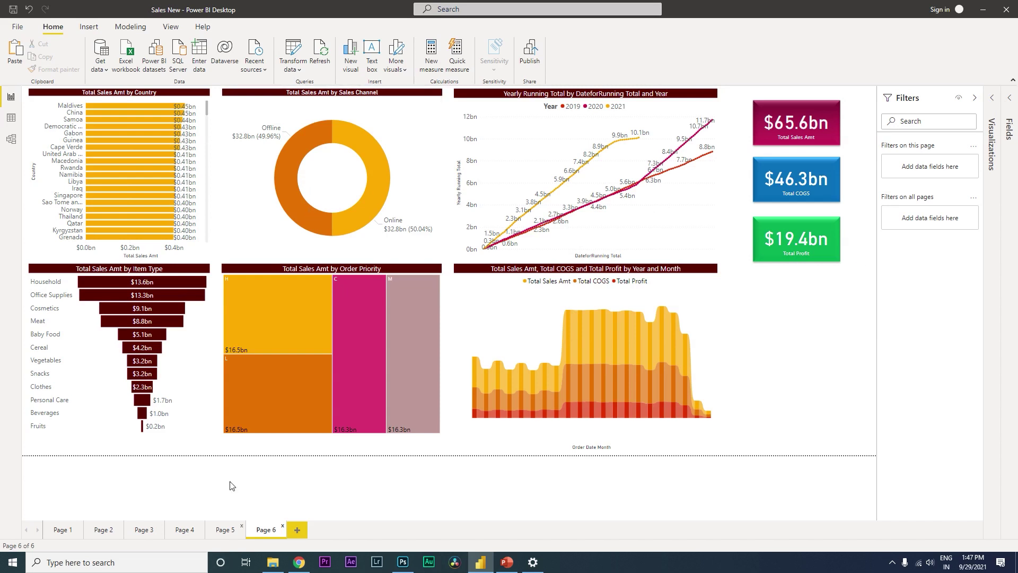
pyautogui.click(94, 31)
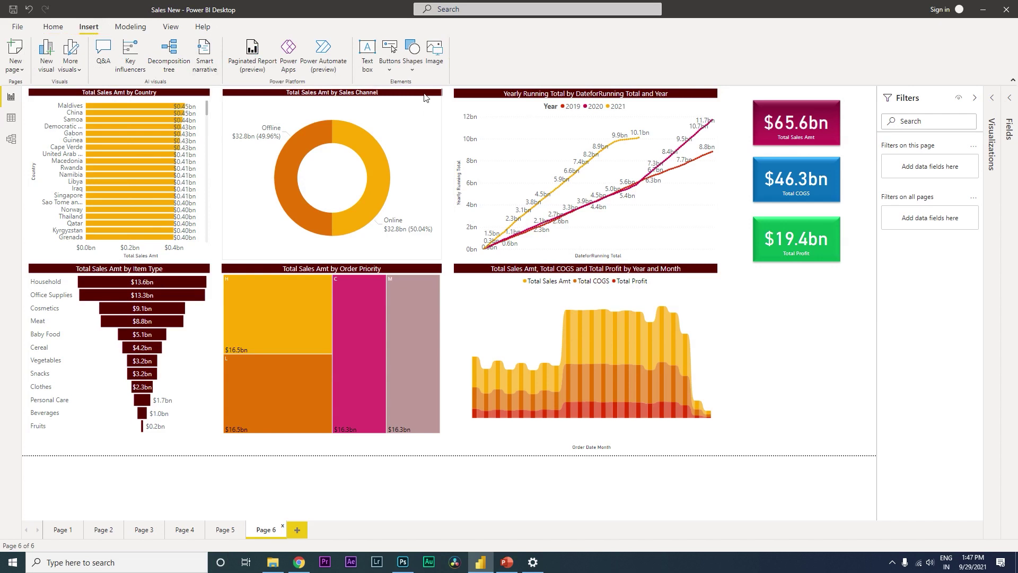
pyautogui.click(417, 71)
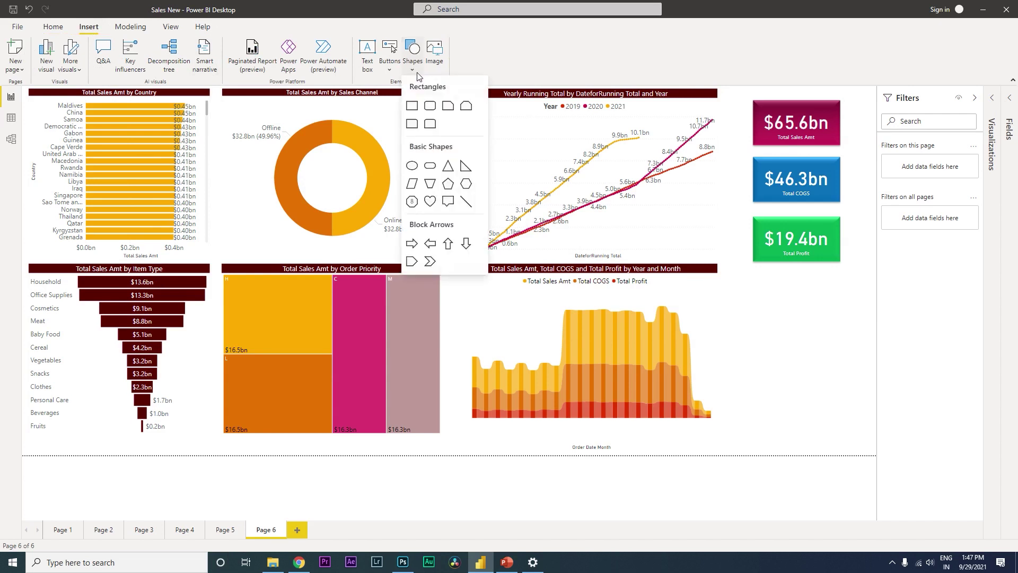
pyautogui.click(412, 106)
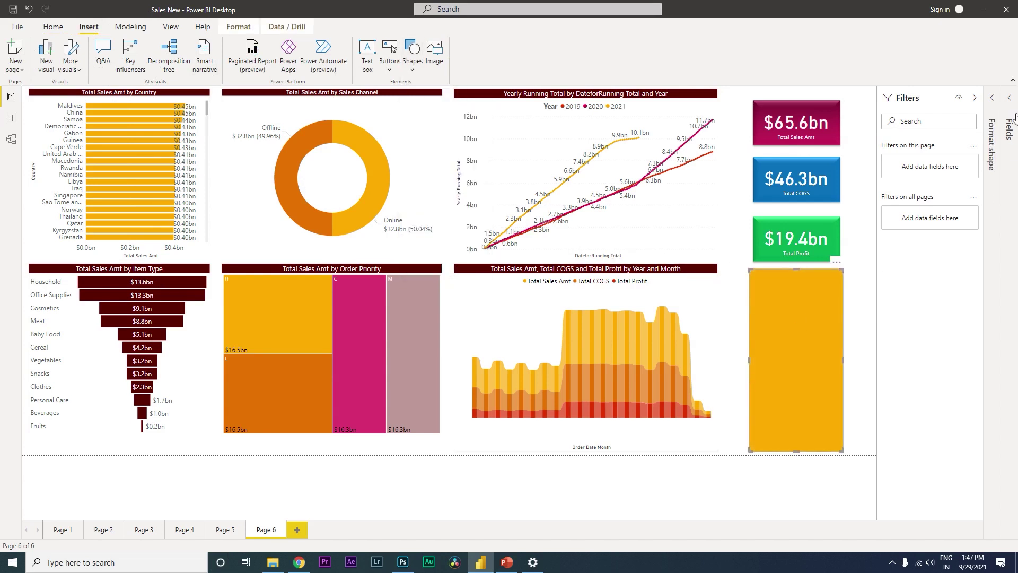
# - Change the inserted rectangle's shape to a pentagon arrow with an arrowhead size of 80%
pyautogui.click(1003, 104)
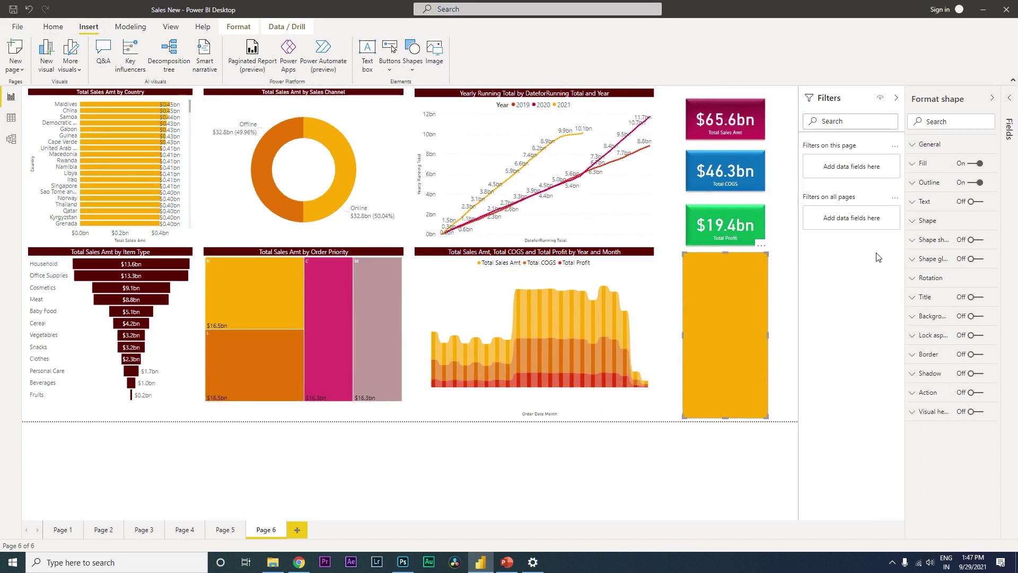
pyautogui.click(917, 227)
pyautogui.click(951, 254)
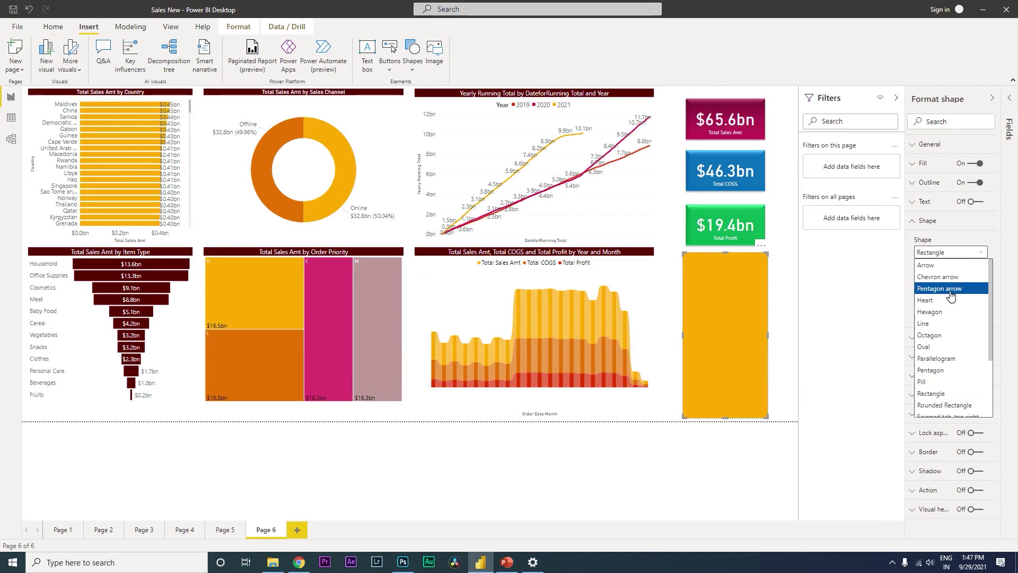
pyautogui.click(949, 289)
pyautogui.moveTo(933, 327); pyautogui.dragTo(914, 327)
pyautogui.write('80')
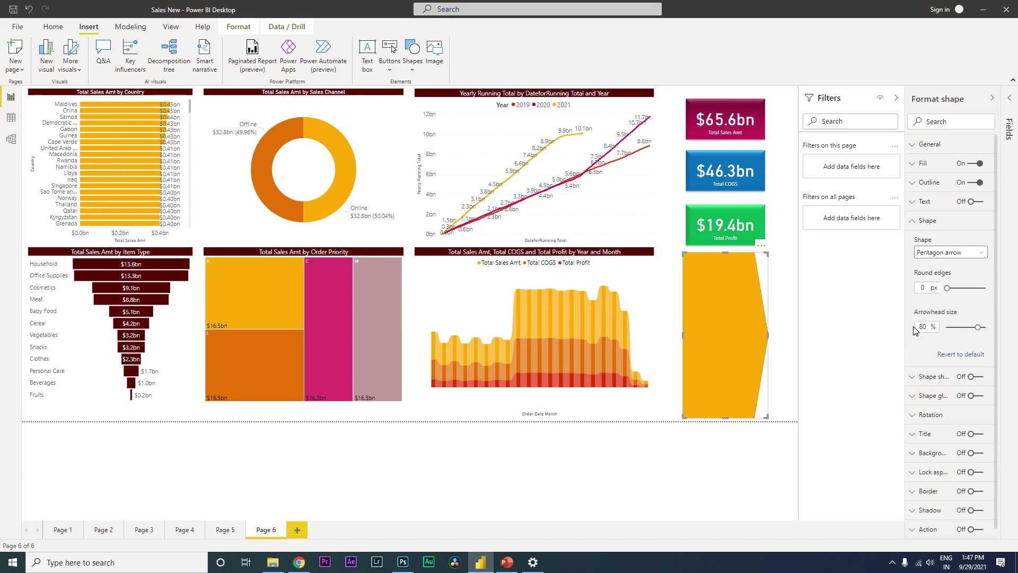
# - Set the pentagon arrow's overall rotation to 180° so it points left
pyautogui.click(922, 221)
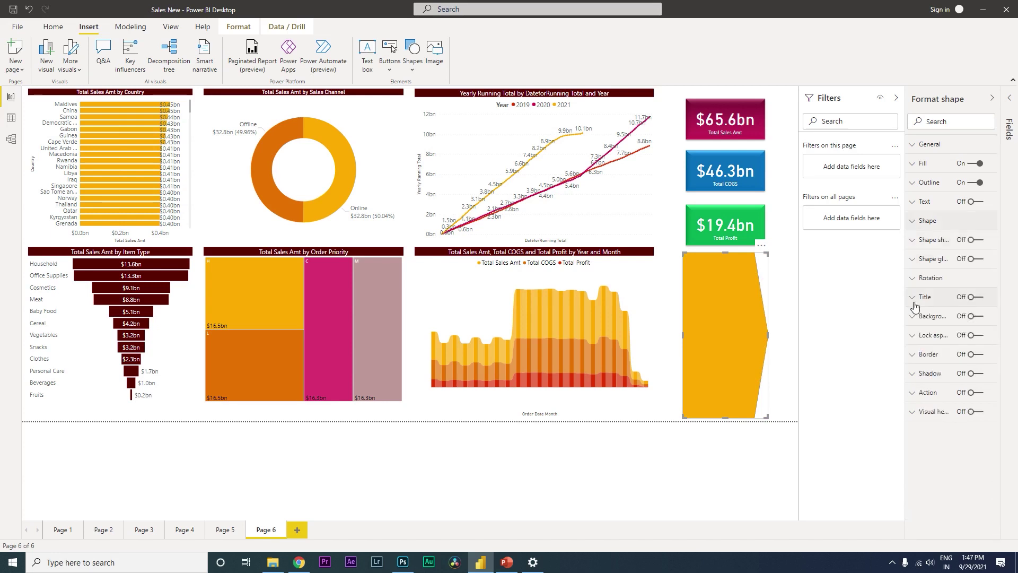
pyautogui.click(921, 279)
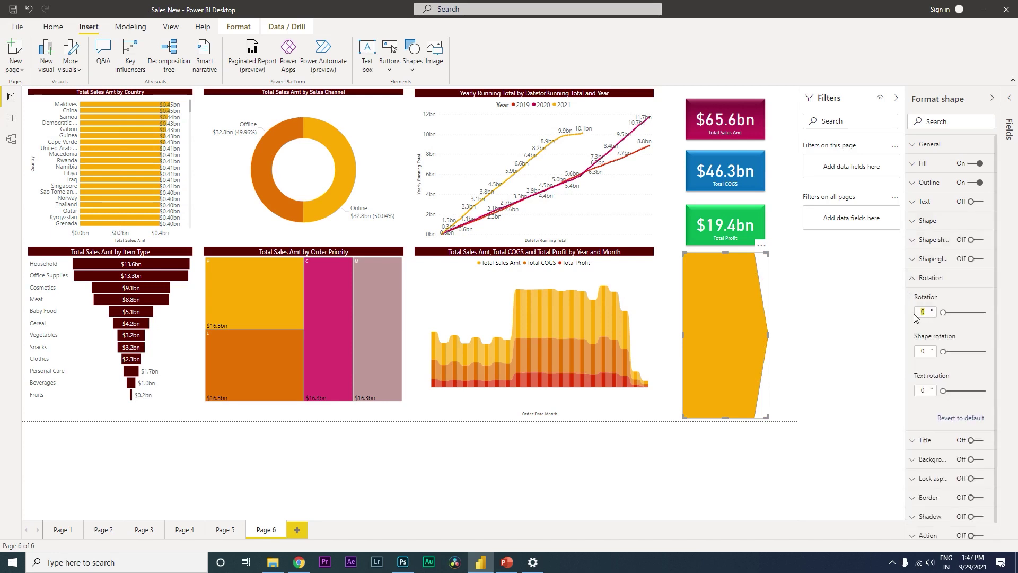
pyautogui.write('180')
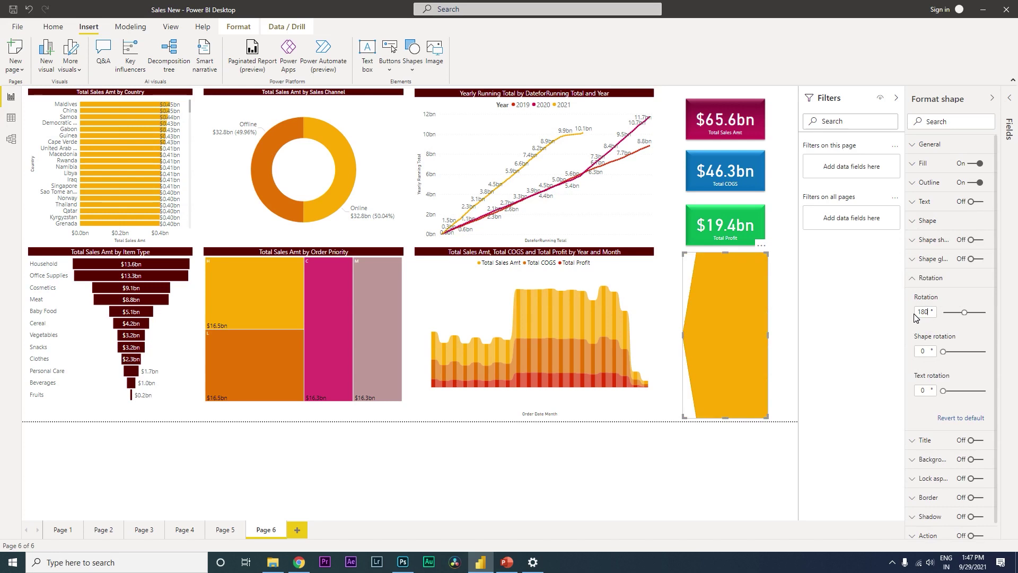
# - Narrow the pentagon arrow into a thin strip along the report page's right edge, stretched to the full page height
pyautogui.click(768, 335)
pyautogui.click(756, 337)
pyautogui.moveTo(768, 338); pyautogui.dragTo(792, 176)
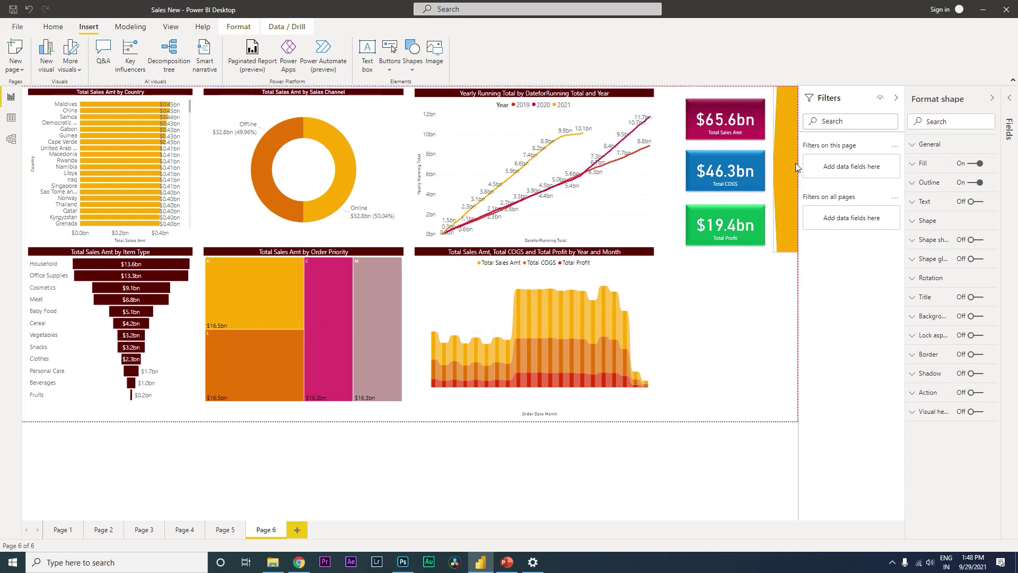
pyautogui.moveTo(790, 258); pyautogui.dragTo(793, 421)
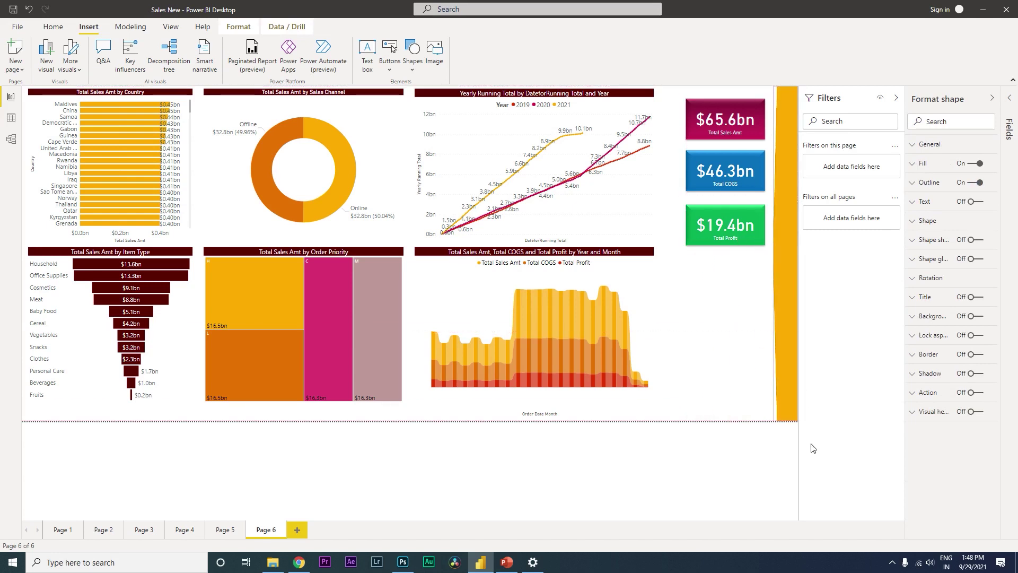
pyautogui.click(748, 357)
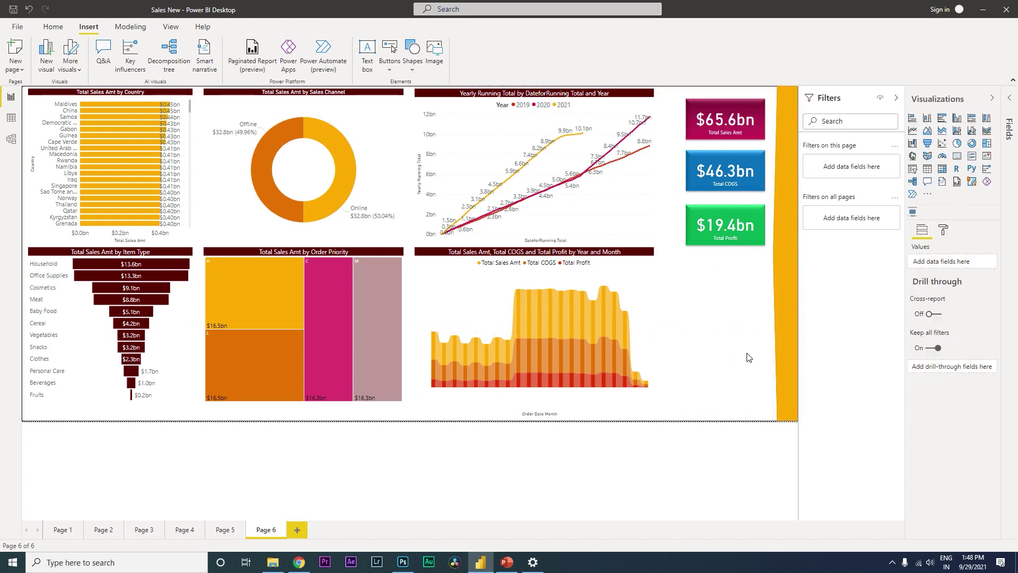
# - Collapse the Filters pane and insert the left-pointing chevron image 57969-200.png from the PowerBi Tutorial folder
pyautogui.click(896, 98)
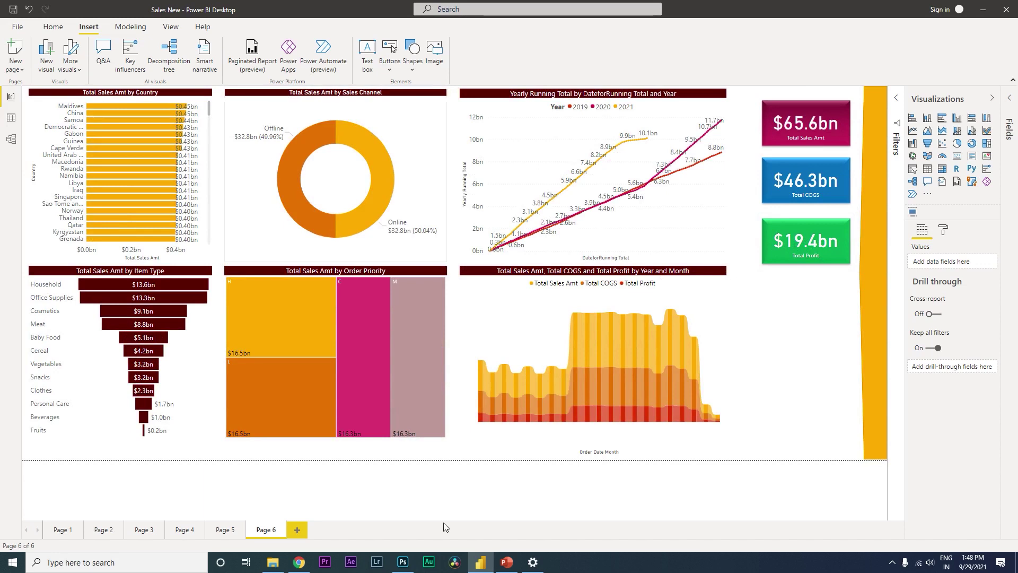
pyautogui.click(434, 51)
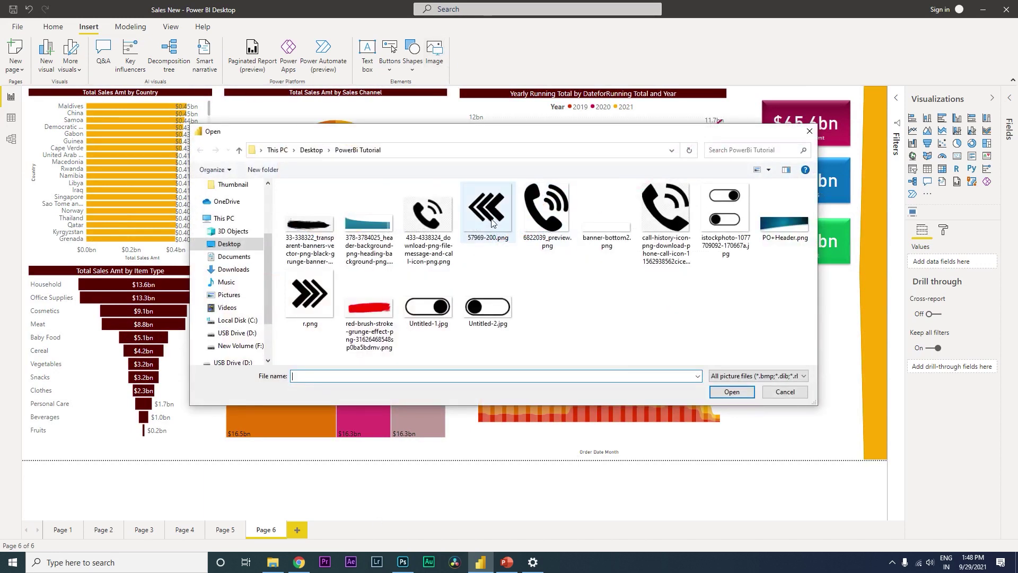
pyautogui.click(493, 222)
pyautogui.click(717, 392)
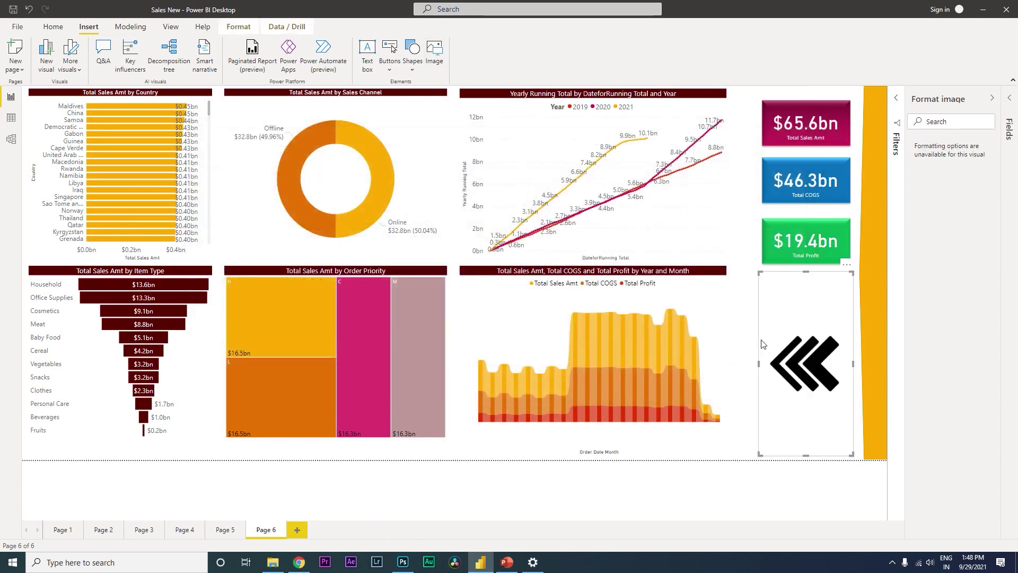
# - Shrink the chevron image to the width of the yellow strip and position it near the strip's mid-height
pyautogui.moveTo(806, 272); pyautogui.dragTo(804, 411)
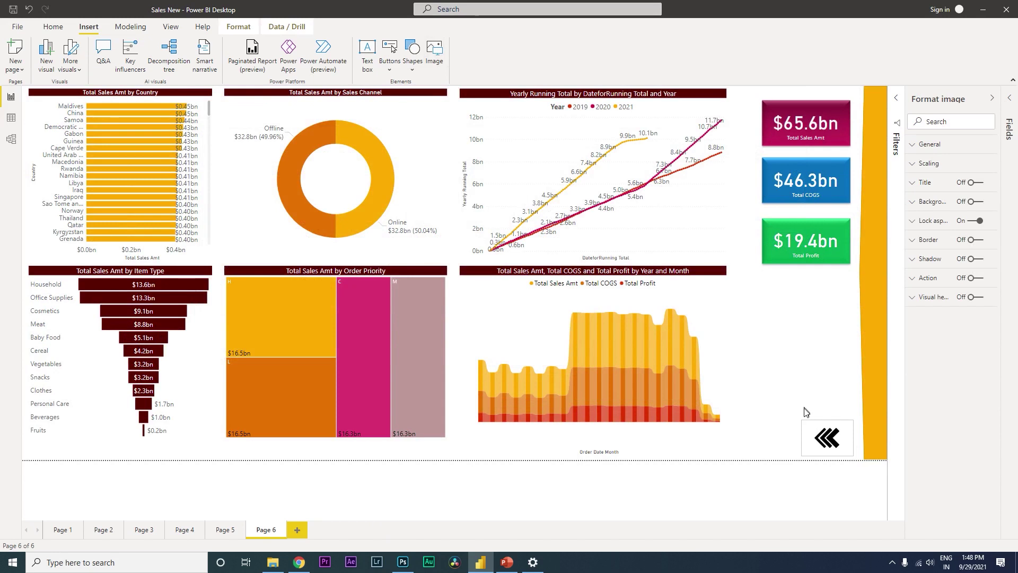
pyautogui.moveTo(850, 444); pyautogui.dragTo(873, 264)
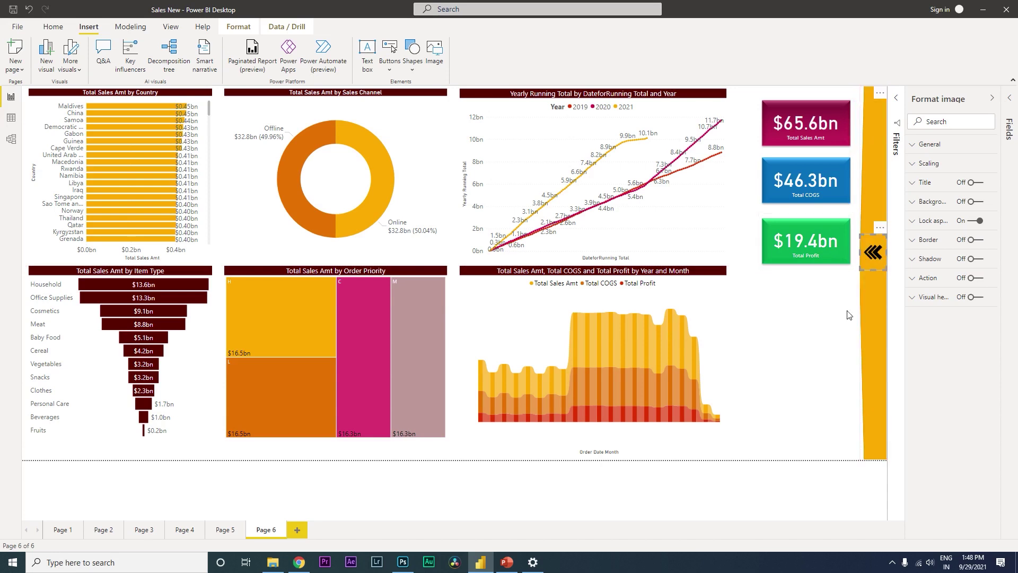
pyautogui.click(866, 272)
pyautogui.click(873, 261)
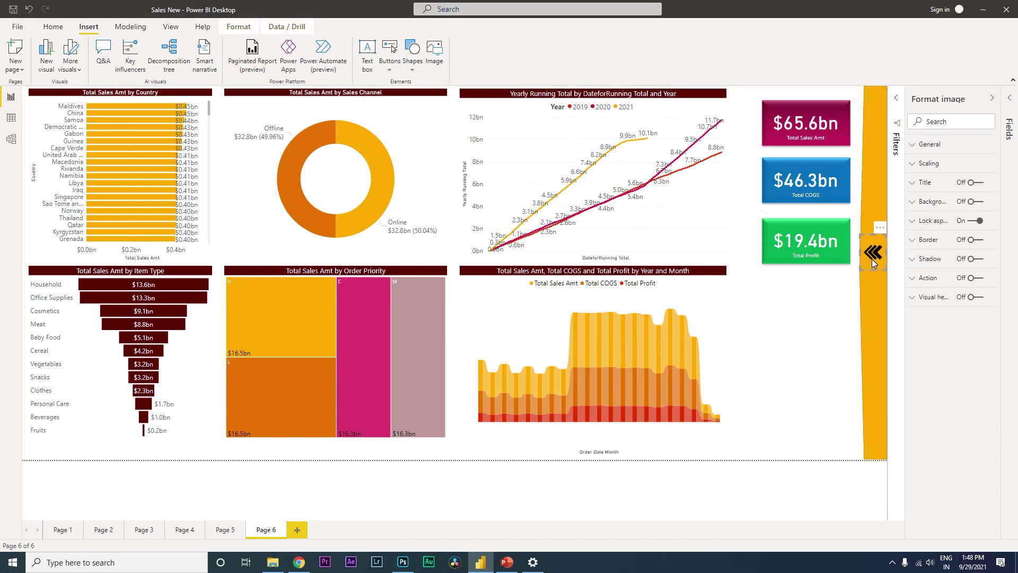
pyautogui.click(833, 329)
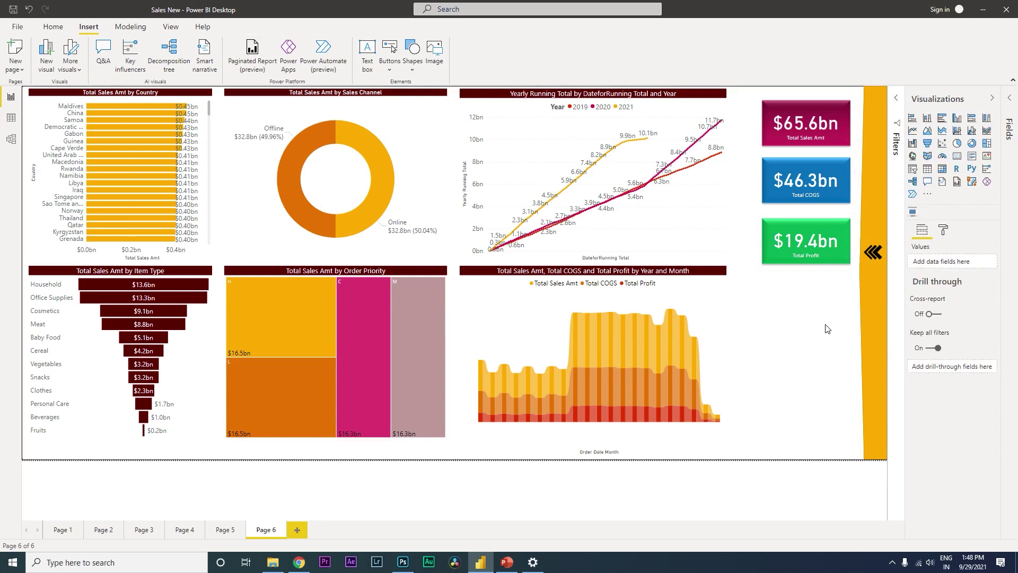
pyautogui.click(880, 253)
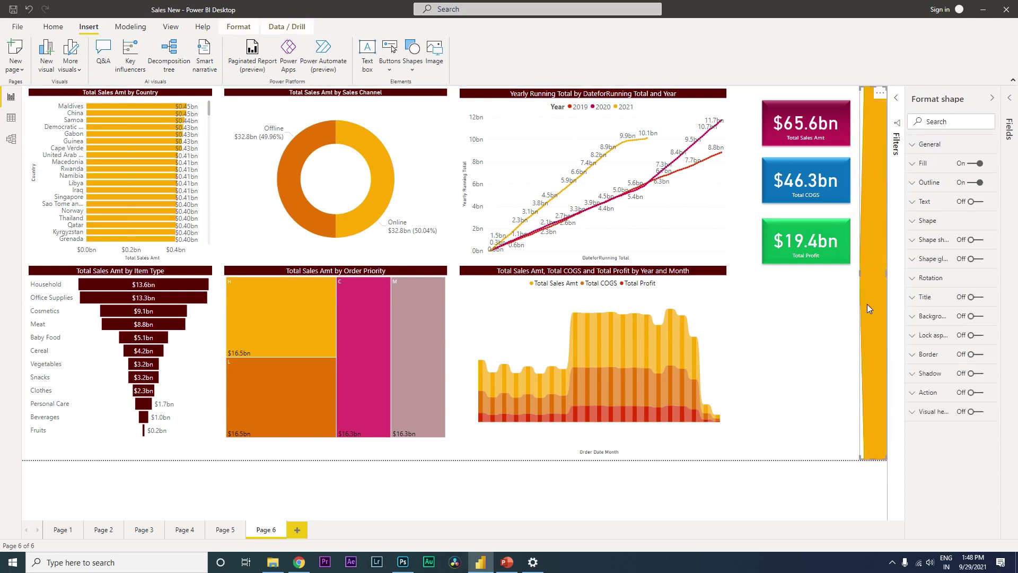
pyautogui.click(830, 313)
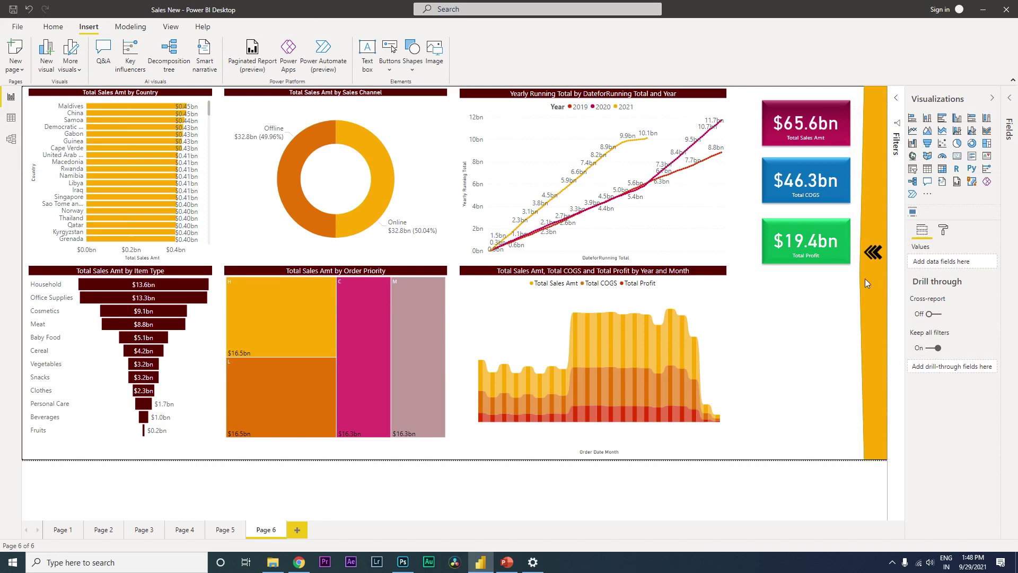
pyautogui.click(879, 255)
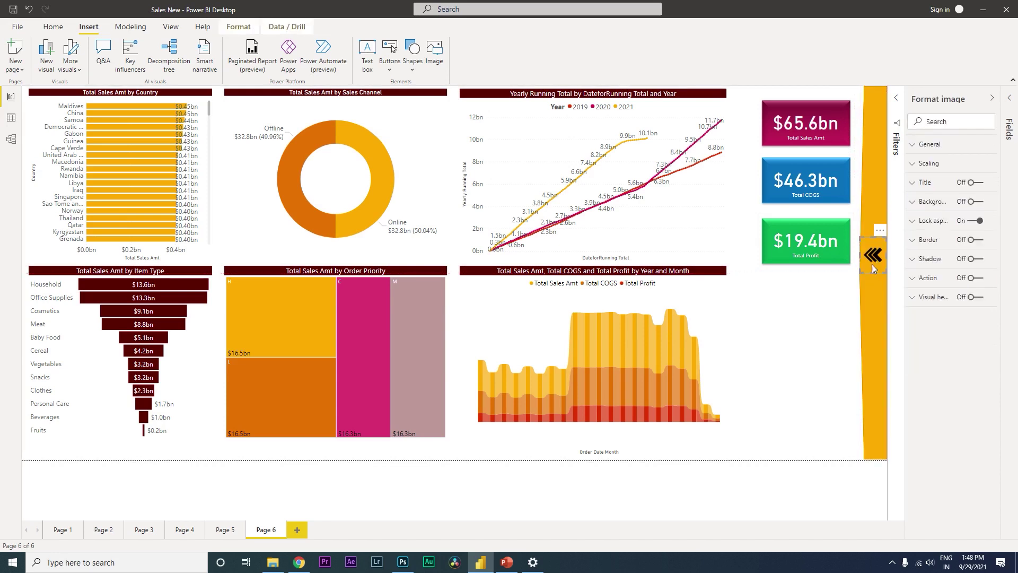
pyautogui.click(812, 317)
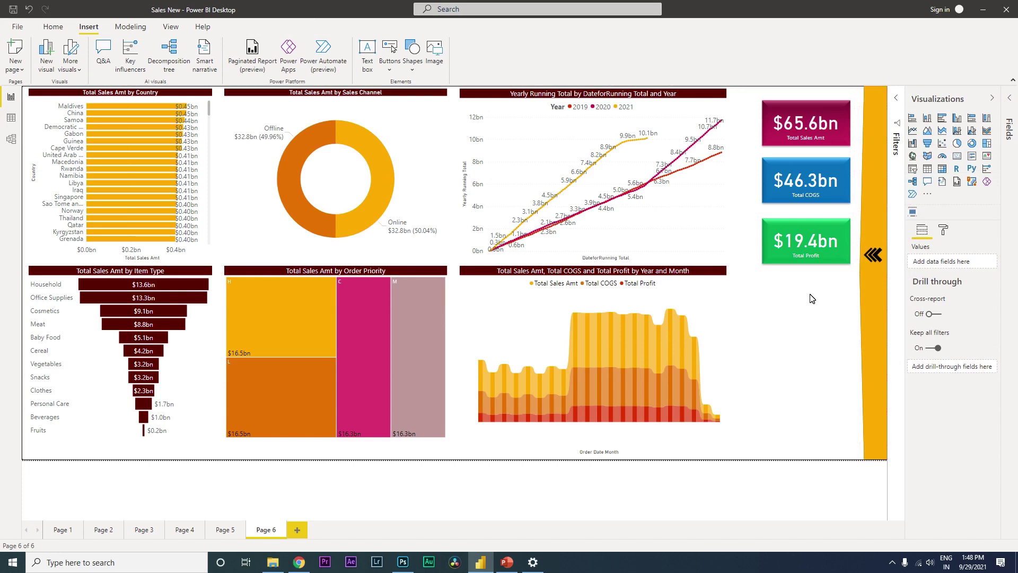
# - Insert another plain rectangle and place it at the top-left corner of the report page
pyautogui.click(416, 69)
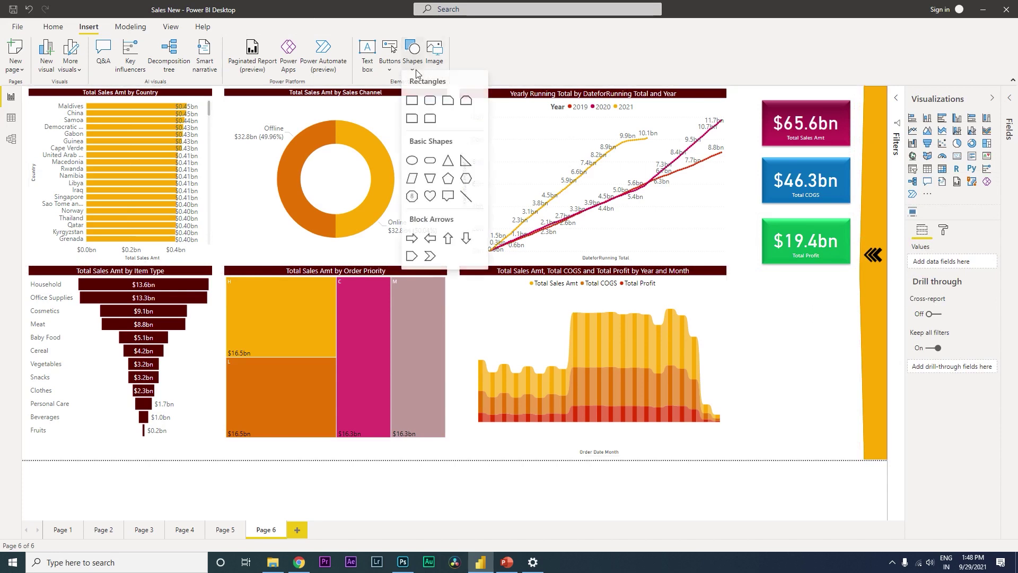
pyautogui.click(412, 101)
pyautogui.moveTo(790, 355); pyautogui.dragTo(1, 163)
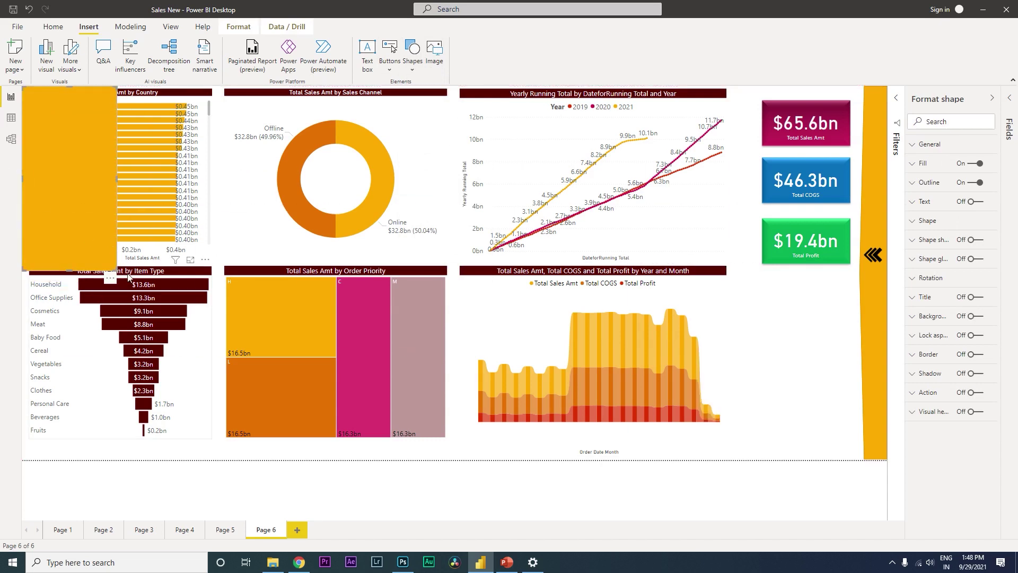
# - Stretch the new rectangle over the whole page up to the yellow strip and set its fill transparency to 40%
pyautogui.moveTo(118, 271); pyautogui.dragTo(861, 474)
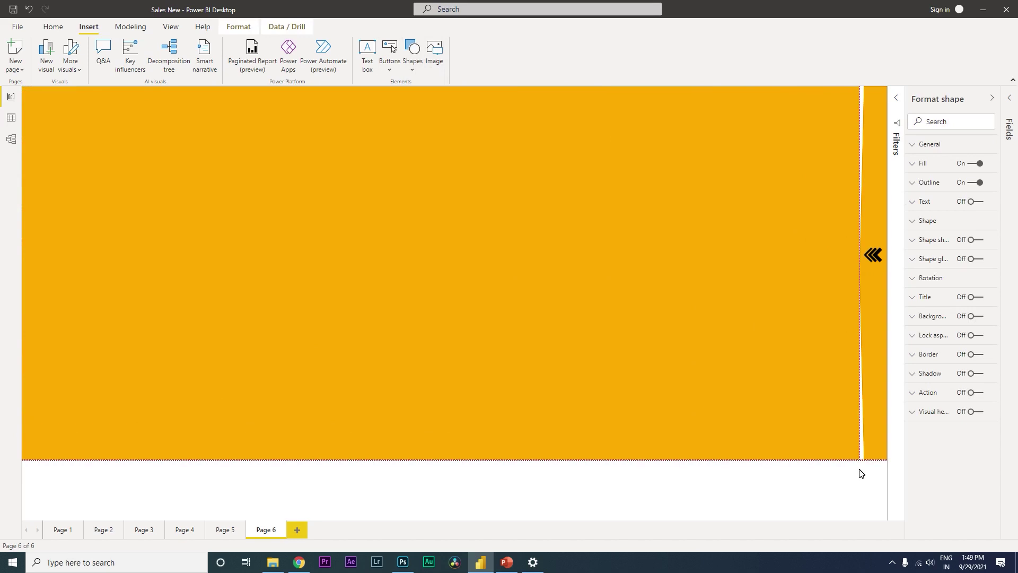
pyautogui.moveTo(861, 474); pyautogui.dragTo(866, 474)
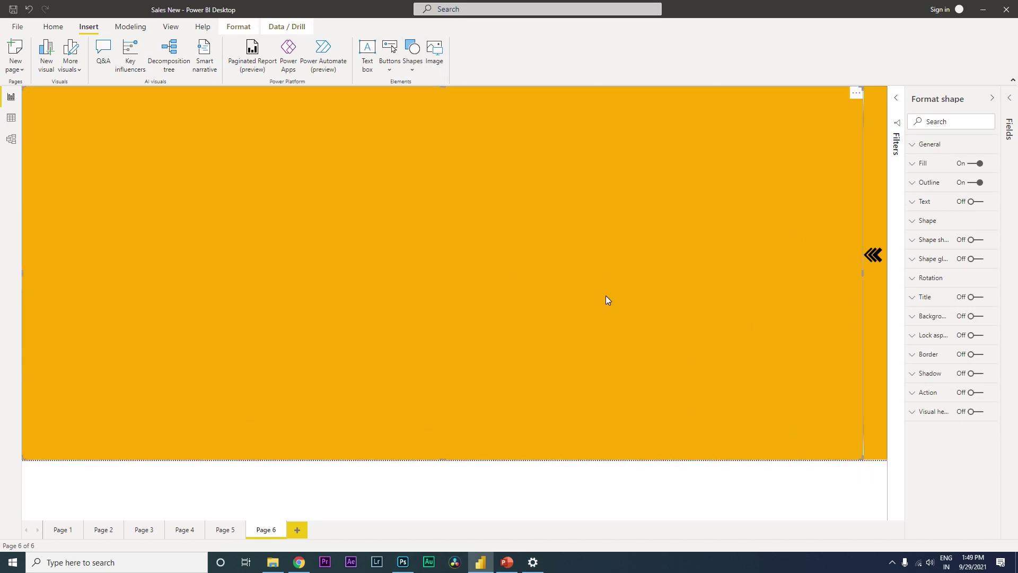
pyautogui.click(919, 165)
pyautogui.moveTo(945, 235); pyautogui.dragTo(965, 240)
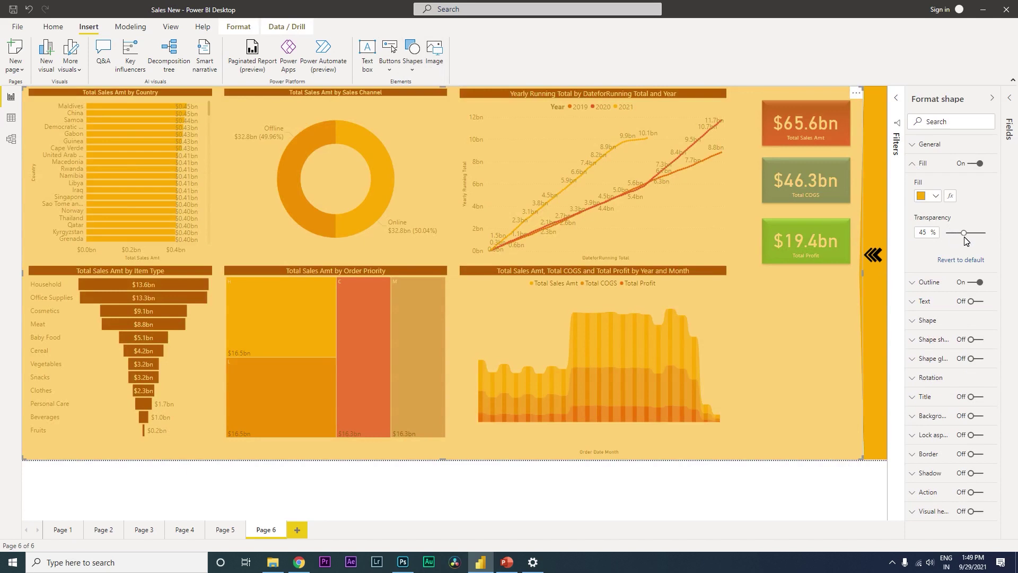
pyautogui.doubleClick(923, 232)
pyautogui.write('50')
pyautogui.press('BackSpace')
pyautogui.press('BackSpace')
pyautogui.write('40')
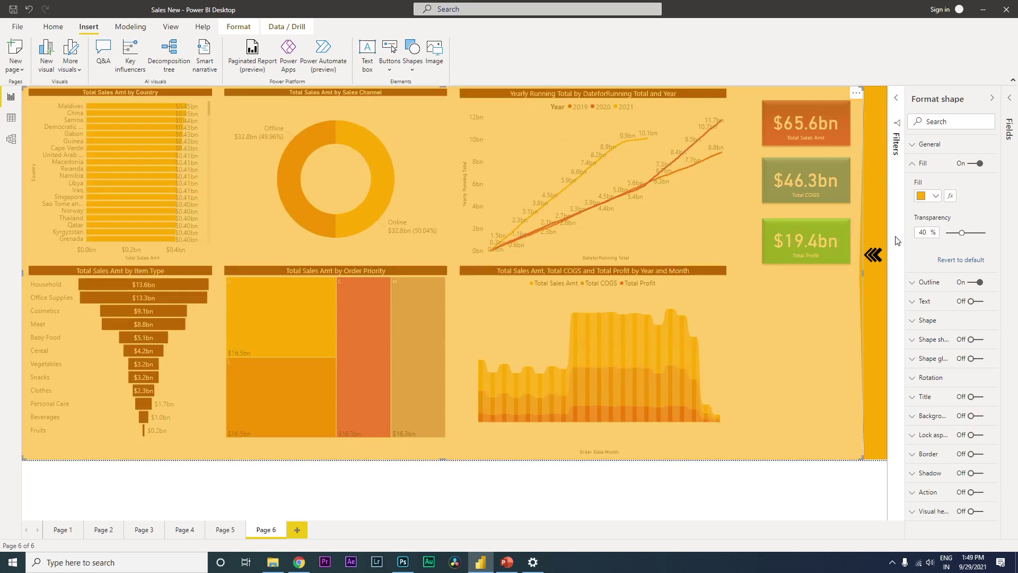
pyautogui.click(827, 476)
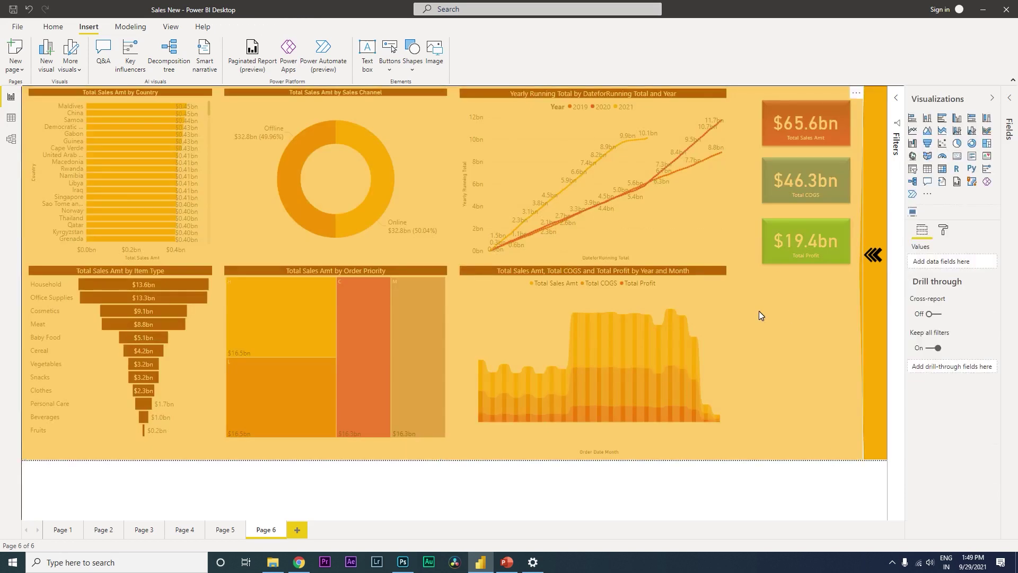
# - Show the Selection pane and rename the semi-transparent overlay rectangle to BG Blur
pyautogui.click(171, 28)
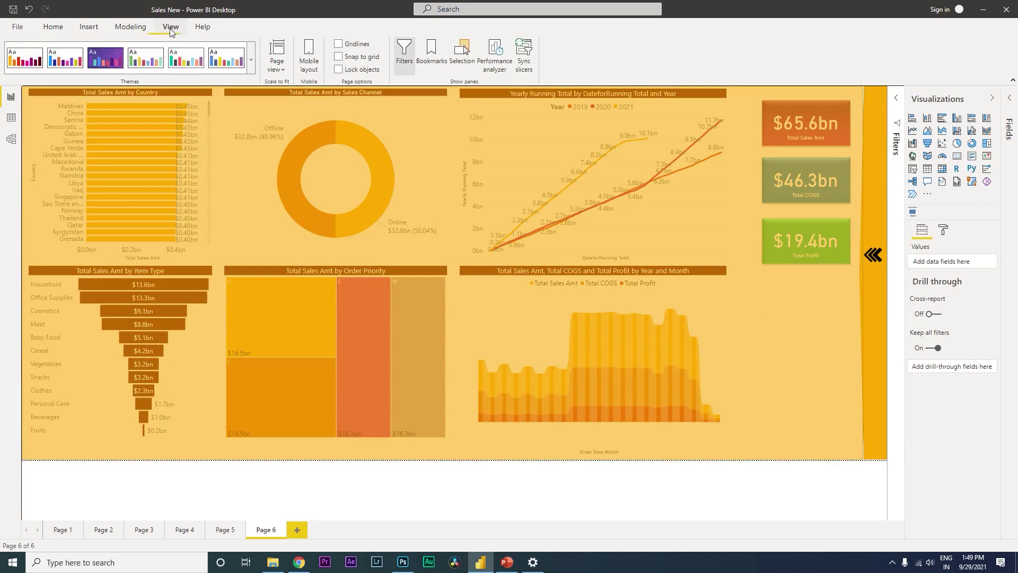
pyautogui.click(464, 59)
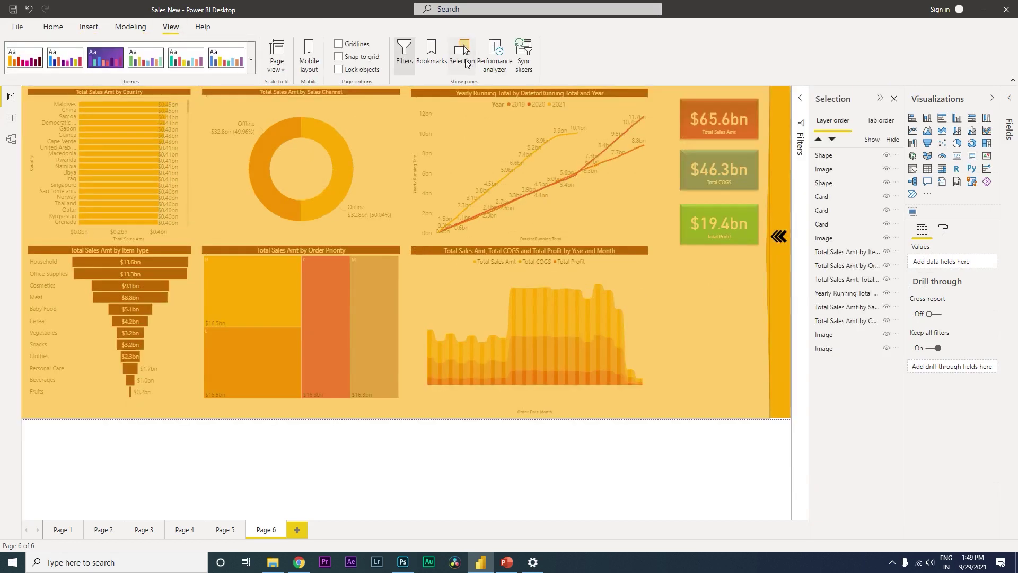
pyautogui.click(543, 261)
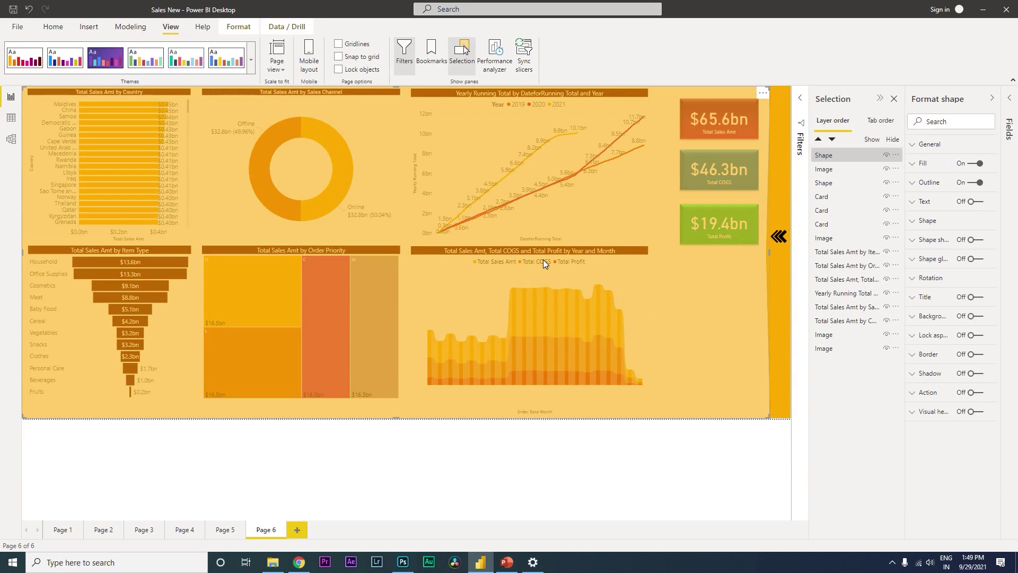
pyautogui.doubleClick(836, 156)
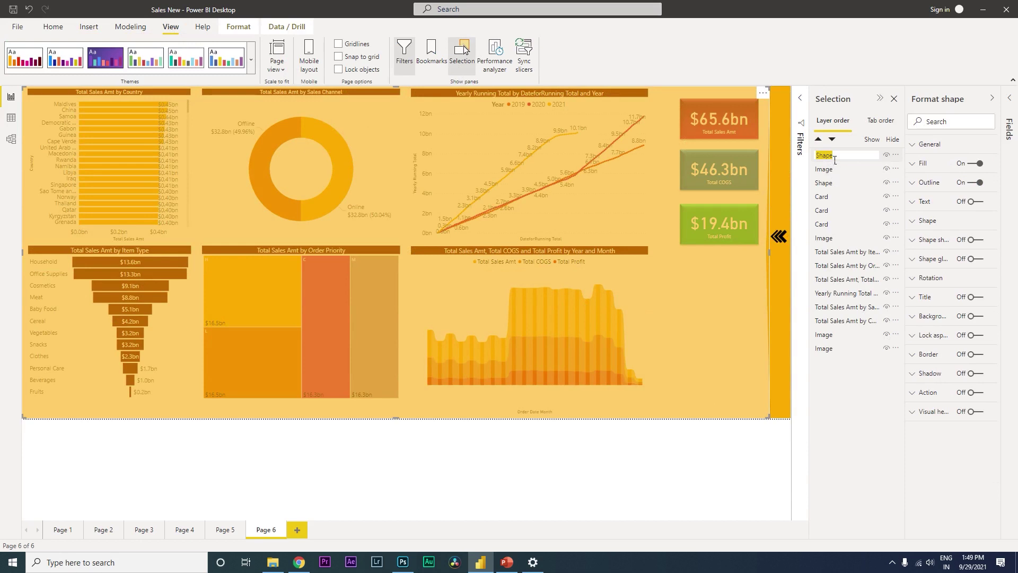
pyautogui.write('BG Blur')
pyautogui.press('Return')
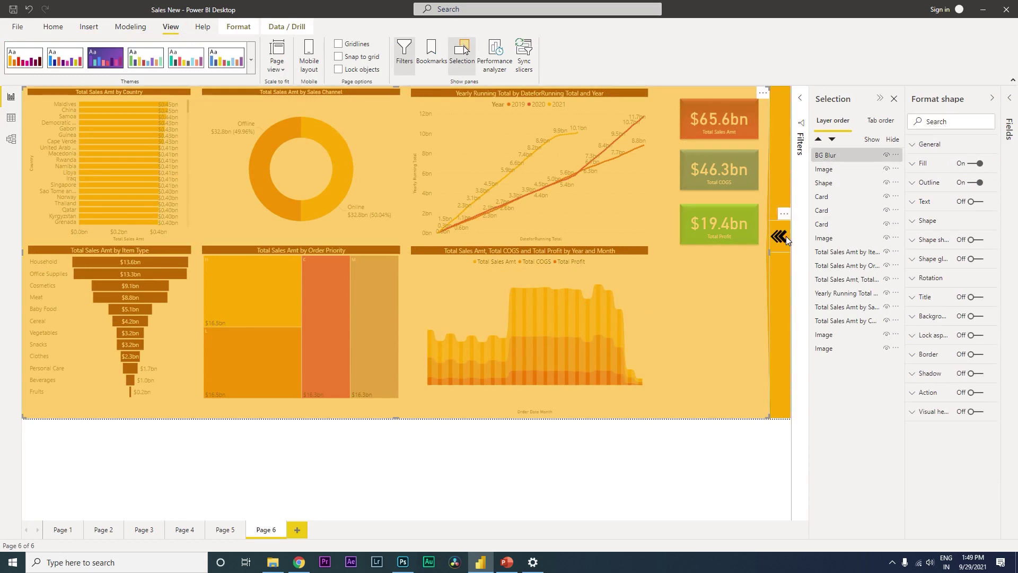
# - Rename the left-pointing chevron image to Arrow On in the layer order
pyautogui.click(779, 239)
pyautogui.doubleClick(834, 169)
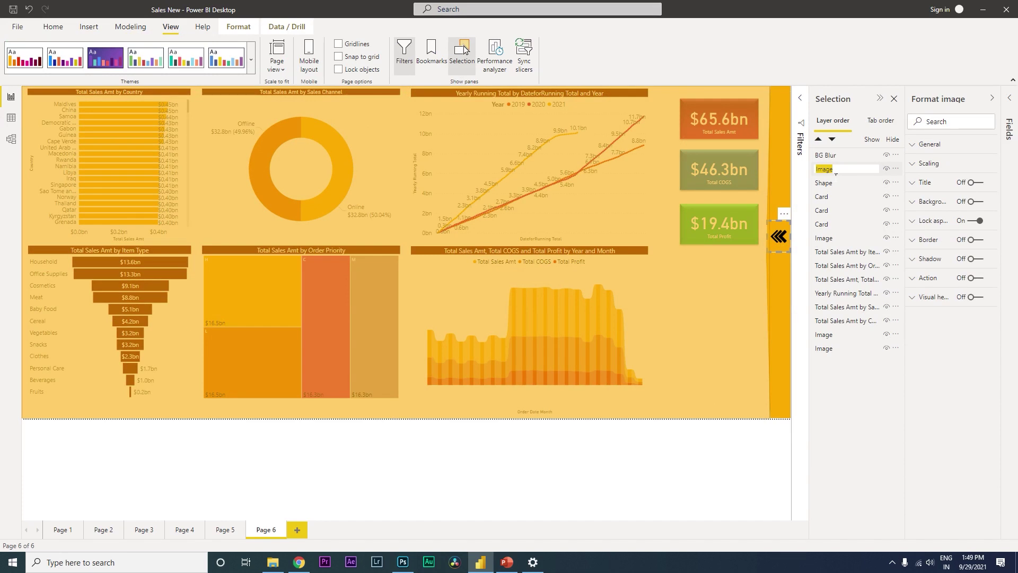
pyautogui.write('Arrow On')
pyautogui.press('Return')
pyautogui.click(830, 186)
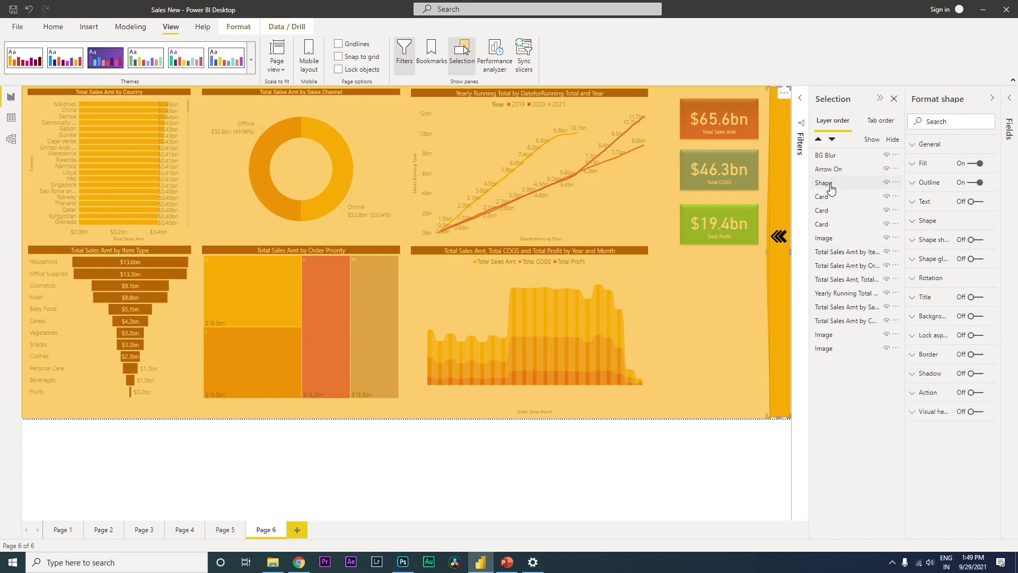
pyautogui.click(736, 451)
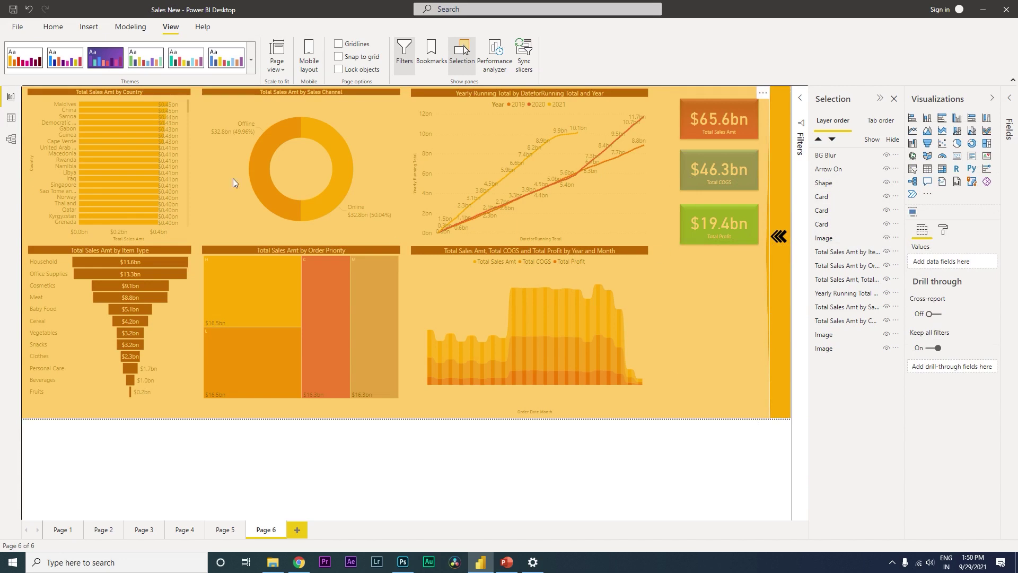
# - Insert a rounded rectangle and enlarge it into a tall panel beside the chevron strip, partly covering the cards and right-hand charts
pyautogui.click(88, 26)
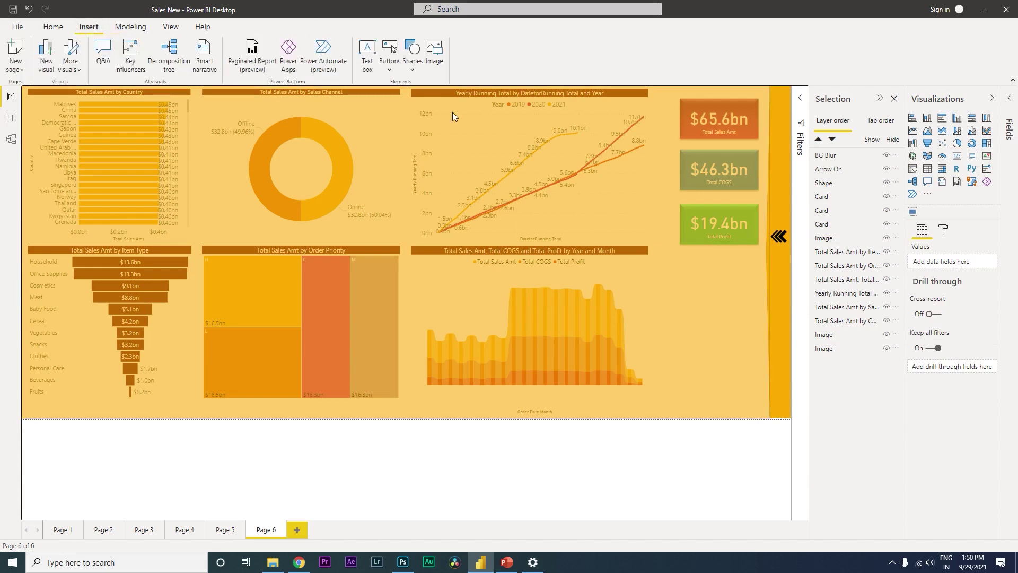
pyautogui.click(416, 68)
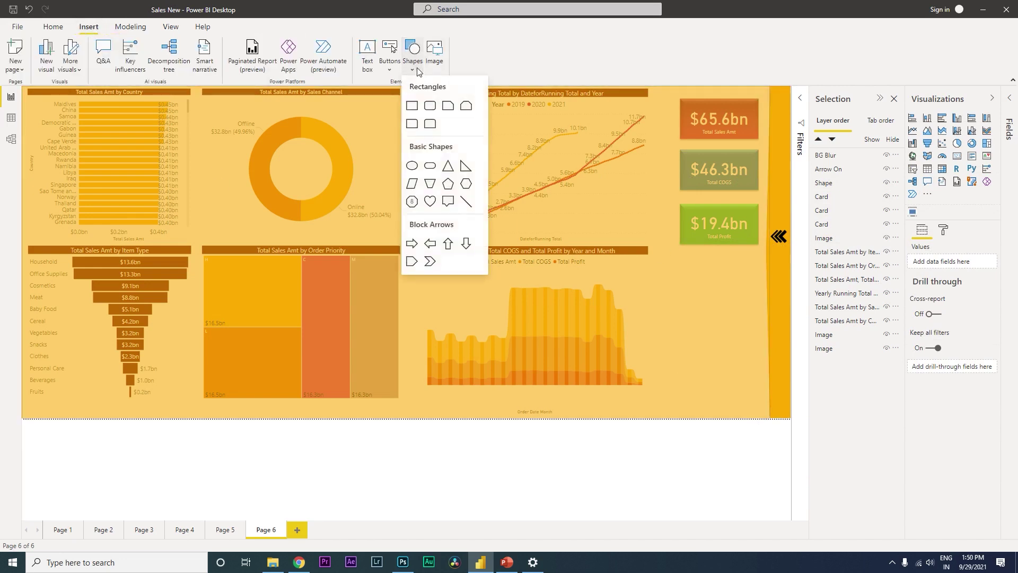
pyautogui.click(429, 107)
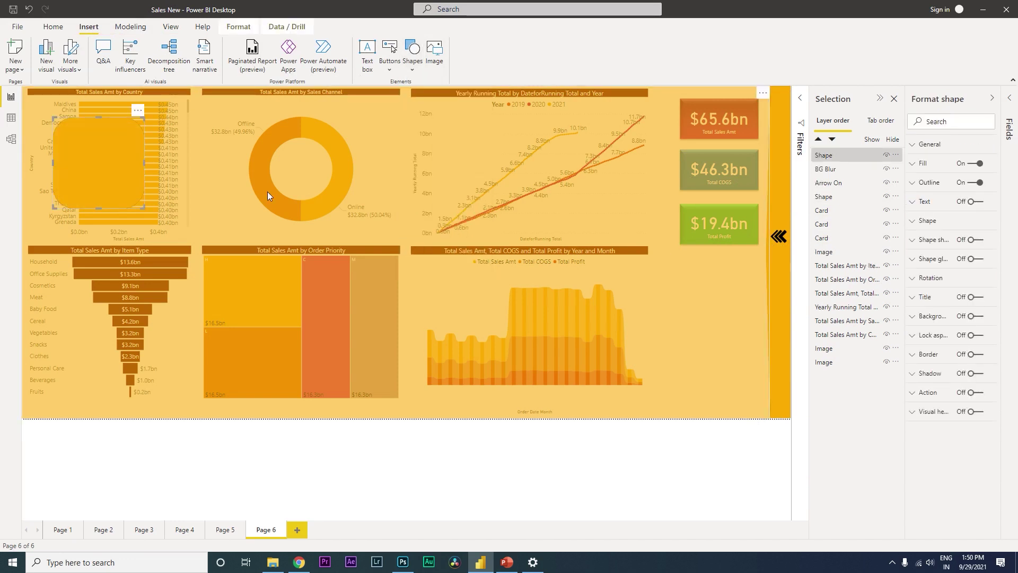
pyautogui.moveTo(209, 195); pyautogui.dragTo(643, 193)
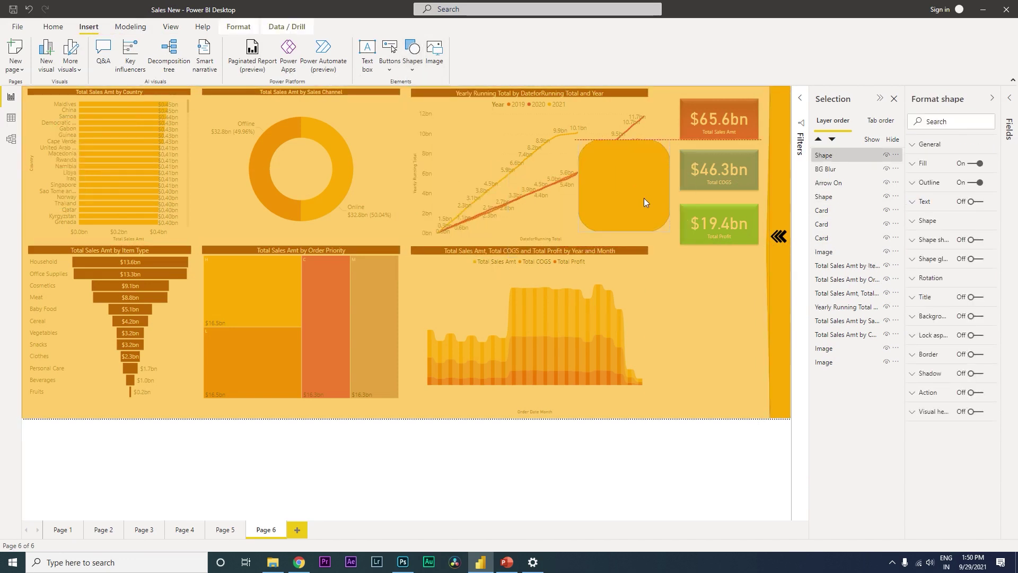
pyautogui.moveTo(670, 233); pyautogui.dragTo(755, 362)
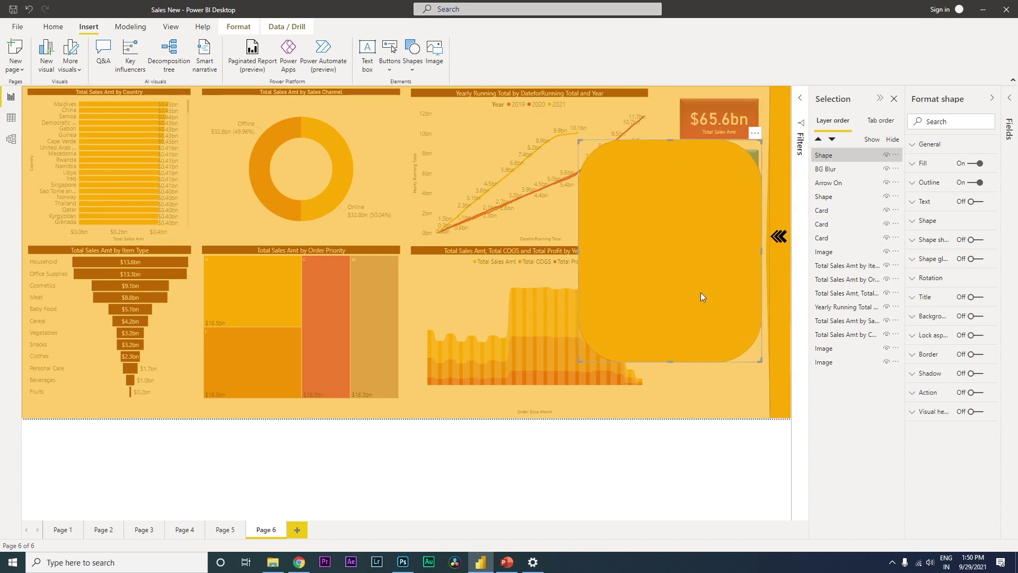
# - Set the rounded rectangle's corner rounding to 5%
pyautogui.click(925, 231)
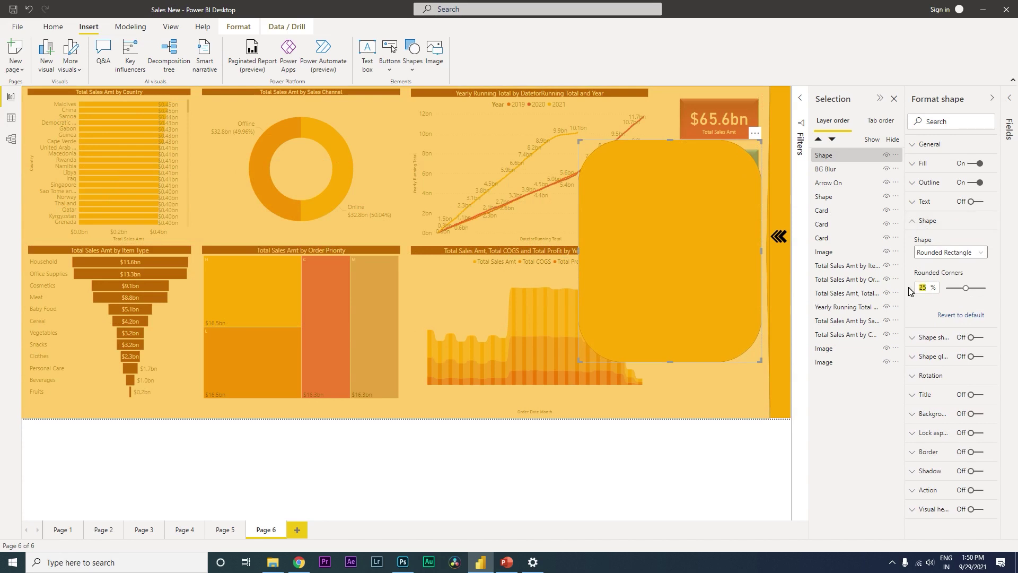
pyautogui.write('5')
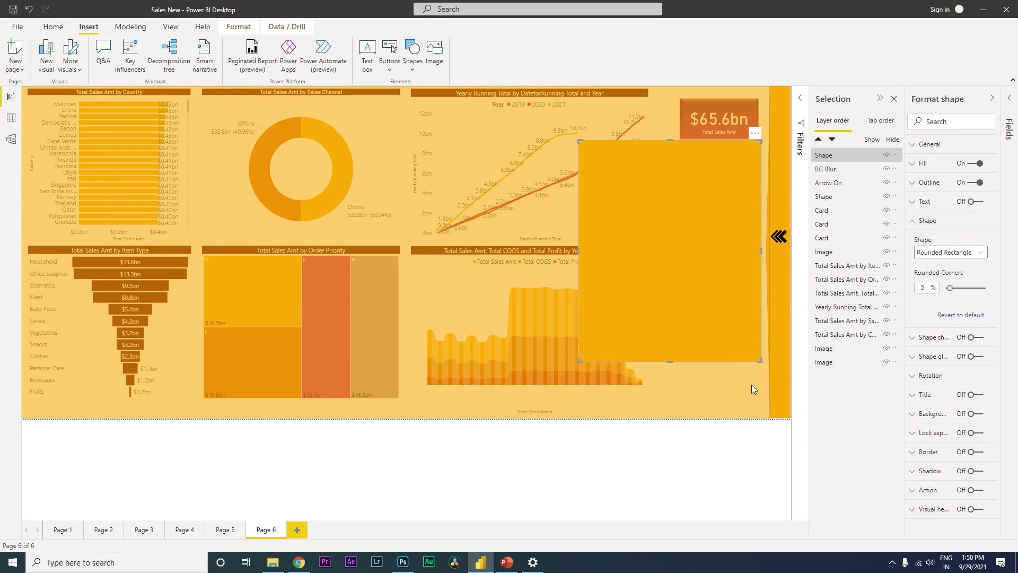
pyautogui.click(733, 453)
# - Review the finished slicer panel on Page 5 by triggering its chevron, and return to Page 6
pyautogui.click(698, 300)
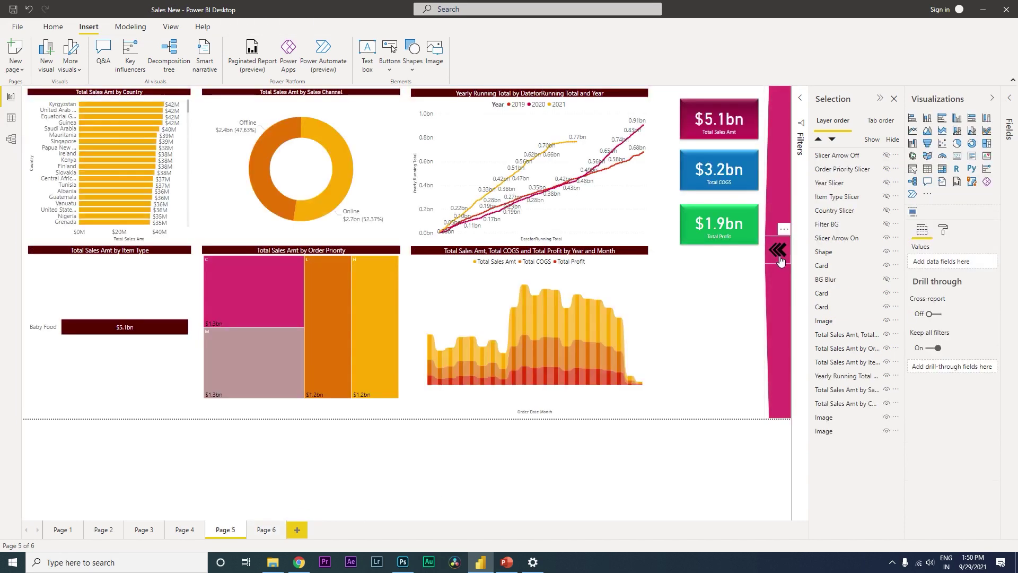
pyautogui.keyDown('ctrl'); pyautogui.click(779, 258); pyautogui.keyUp('ctrl')
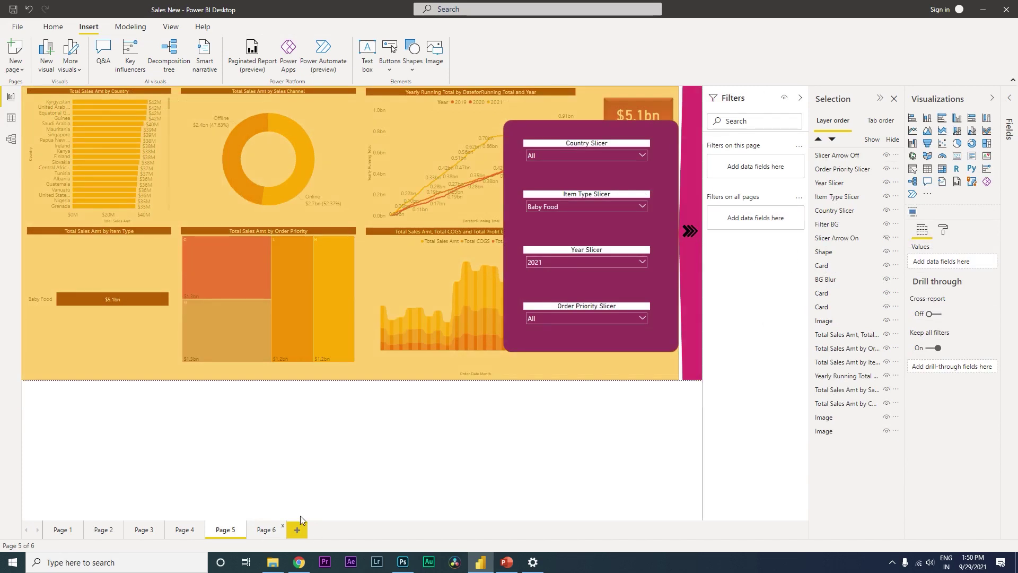
pyautogui.click(267, 530)
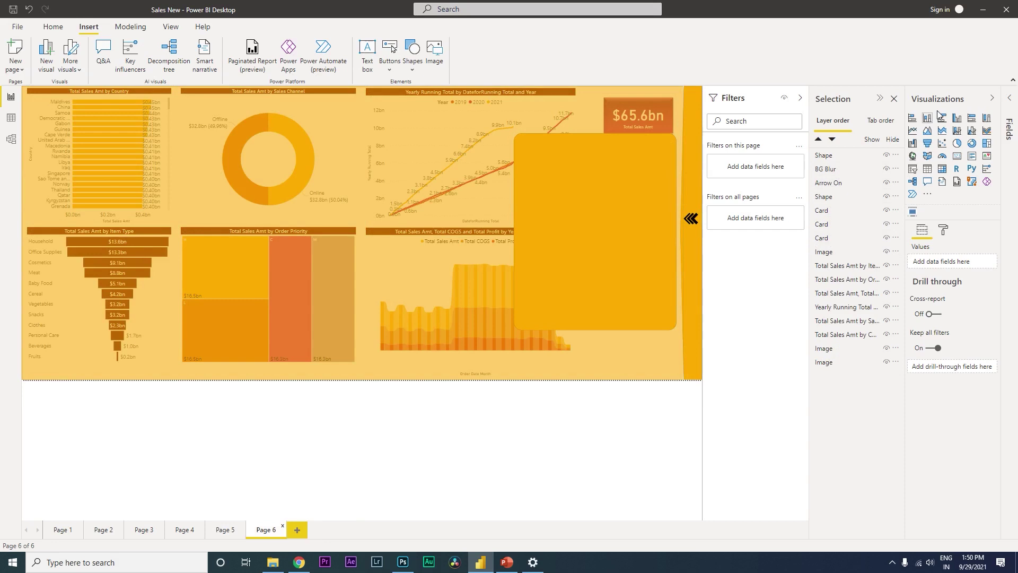
# - Fill the rounded rectangle with the dark maroon theme colour and move it slightly closer to the yellow strip
pyautogui.click(639, 227)
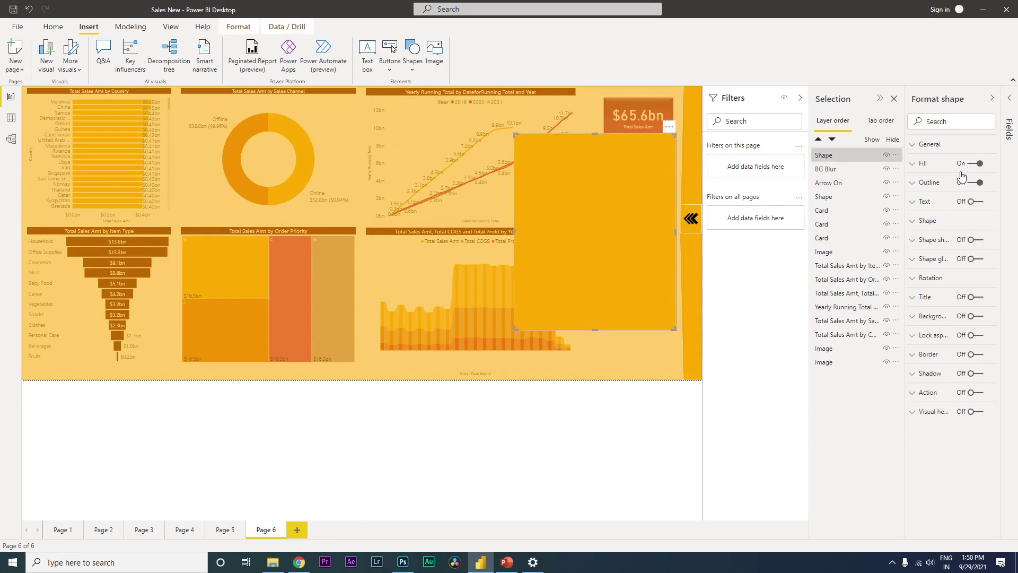
pyautogui.click(923, 167)
pyautogui.click(935, 197)
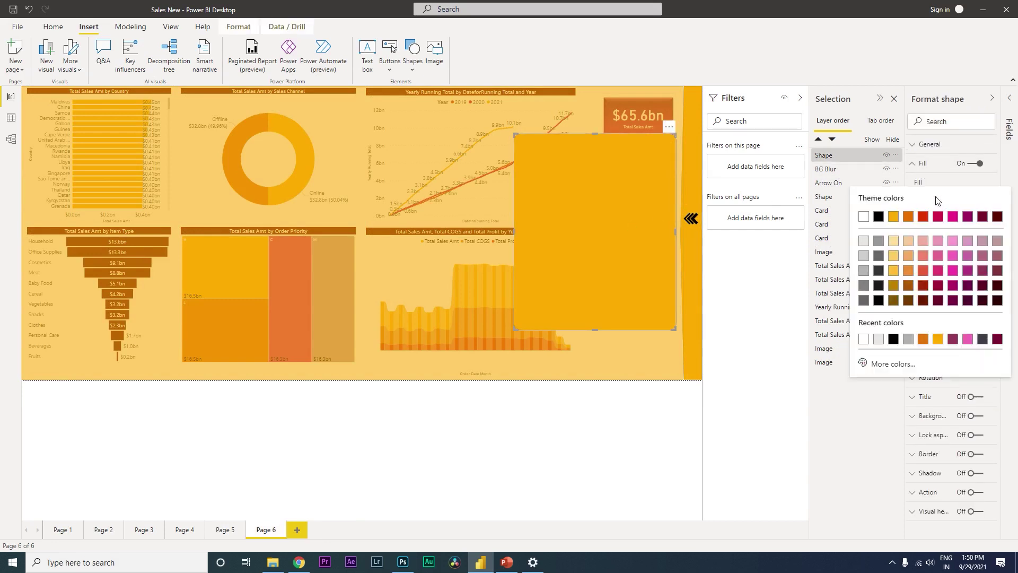
pyautogui.click(939, 217)
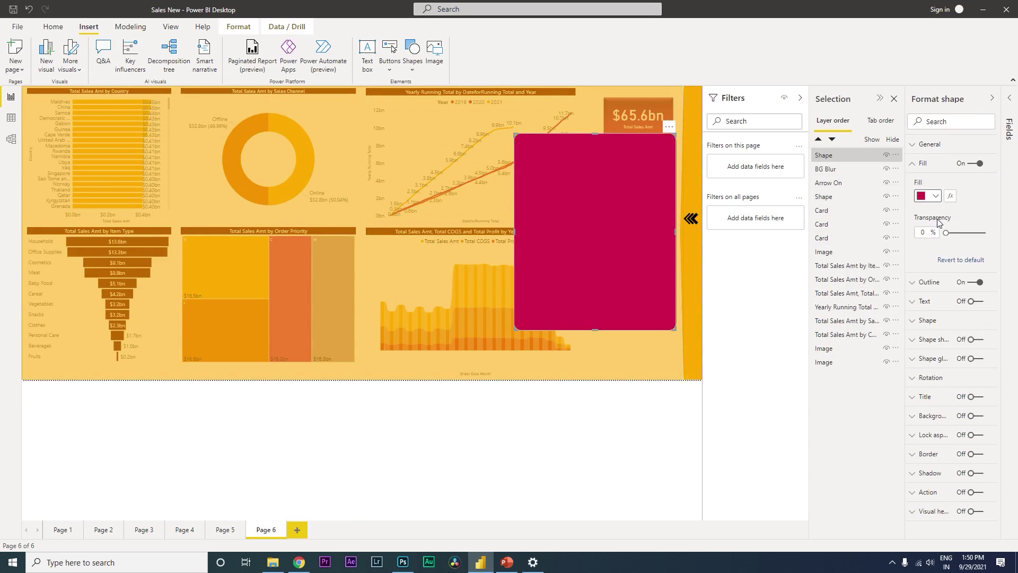
pyautogui.click(935, 197)
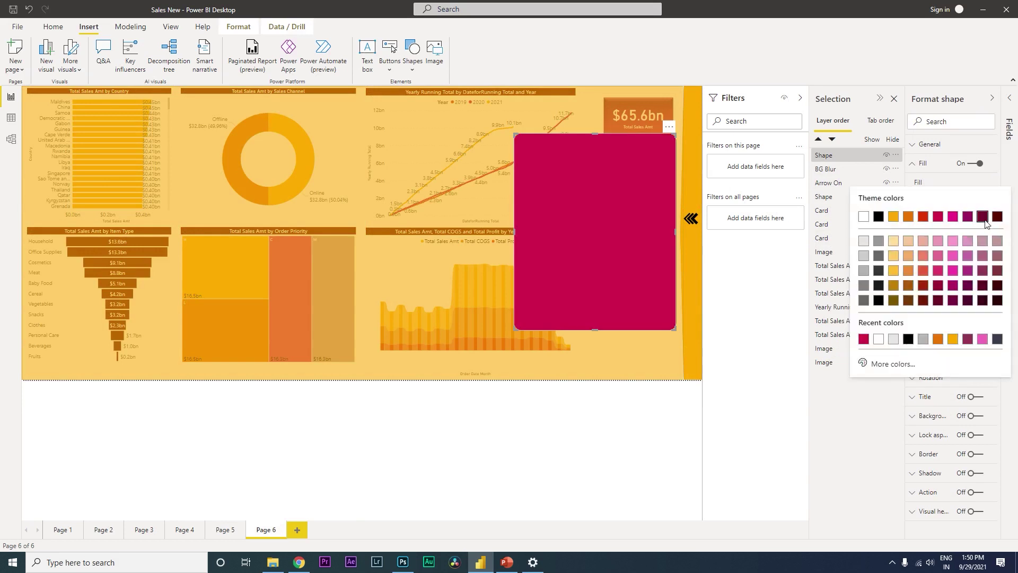
pyautogui.click(987, 223)
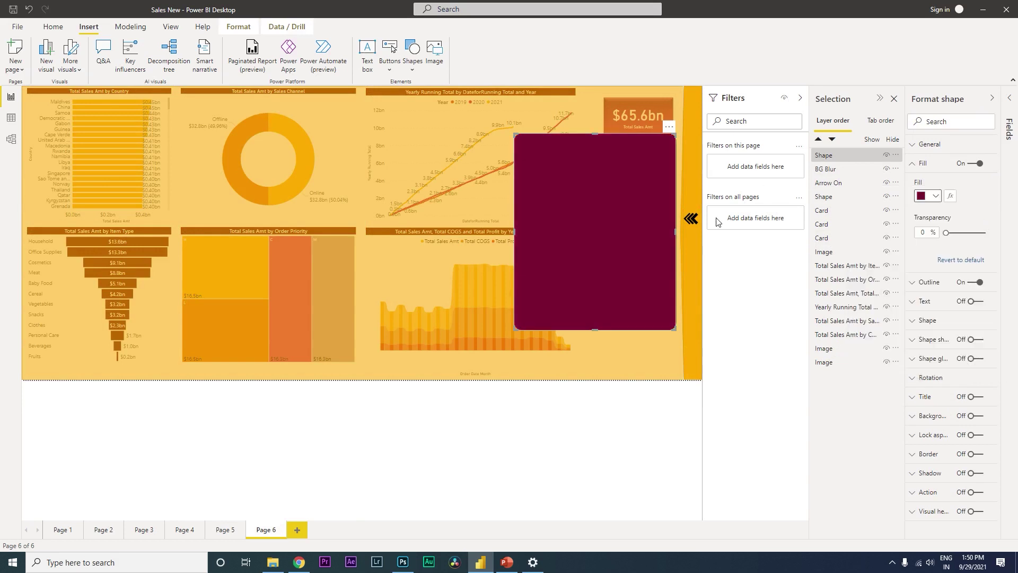
pyautogui.moveTo(629, 230); pyautogui.dragTo(634, 225)
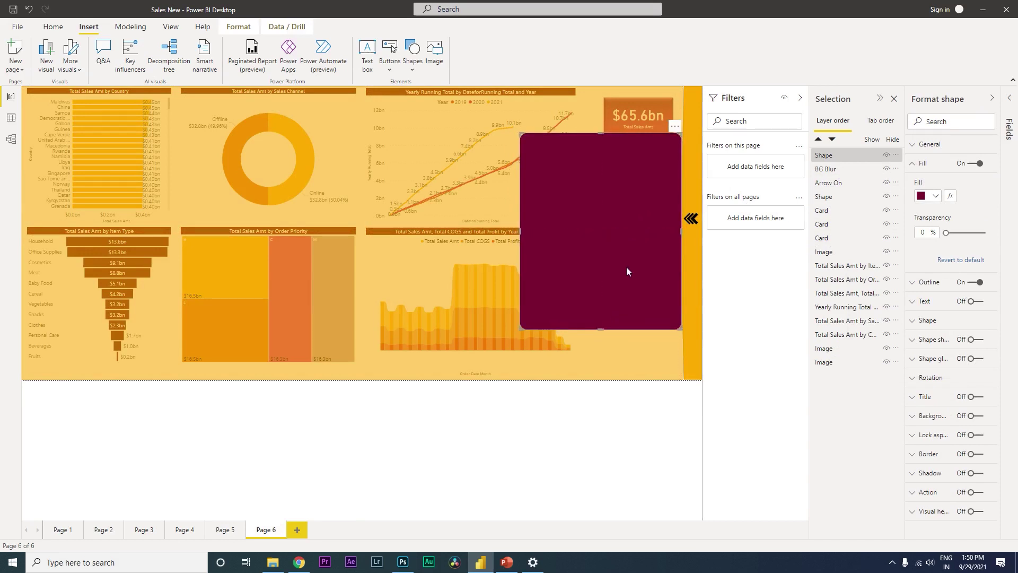
# - Collapse the formatting pane and rename the maroon rounded rectangle to Filter Back Ground
pyautogui.click(992, 100)
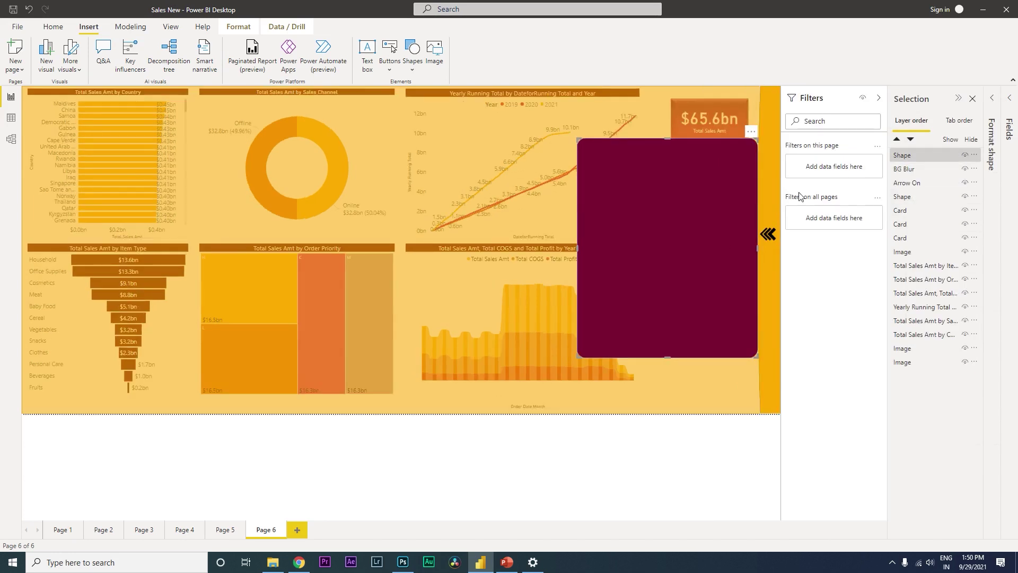
pyautogui.doubleClick(903, 155)
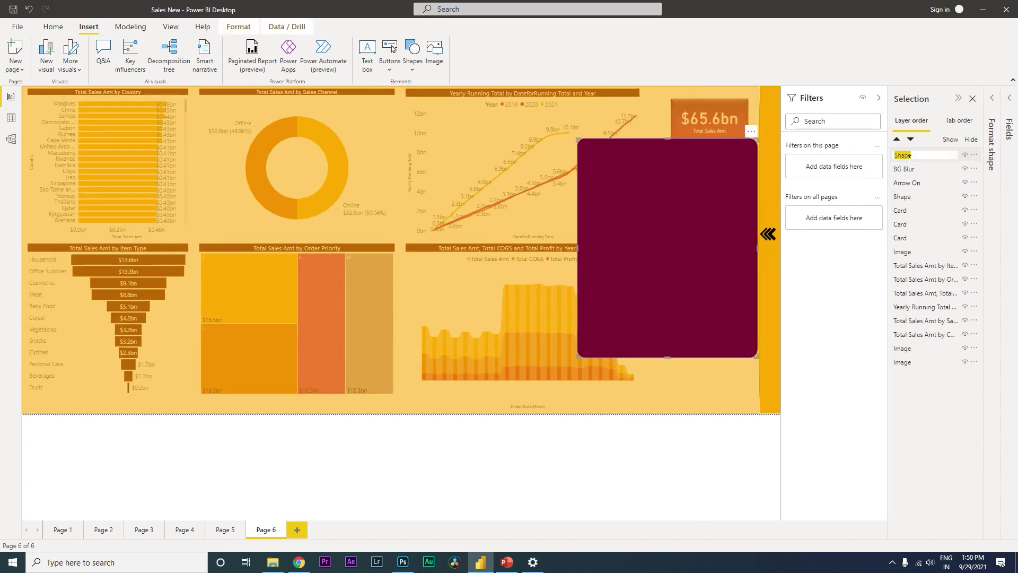
pyautogui.write('Filter Back Ground')
pyautogui.press('Return')
pyautogui.click(696, 449)
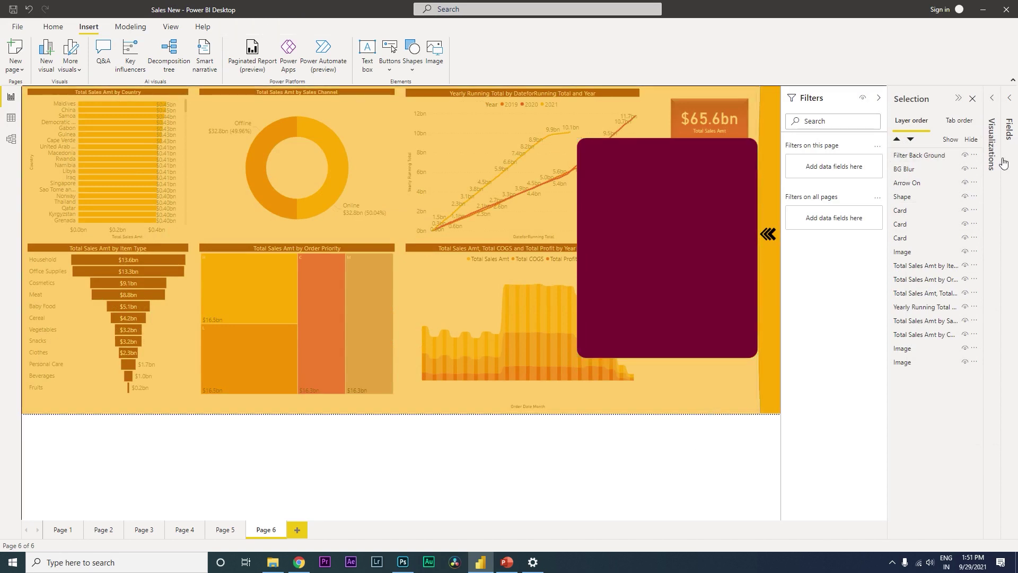
pyautogui.click(1010, 101)
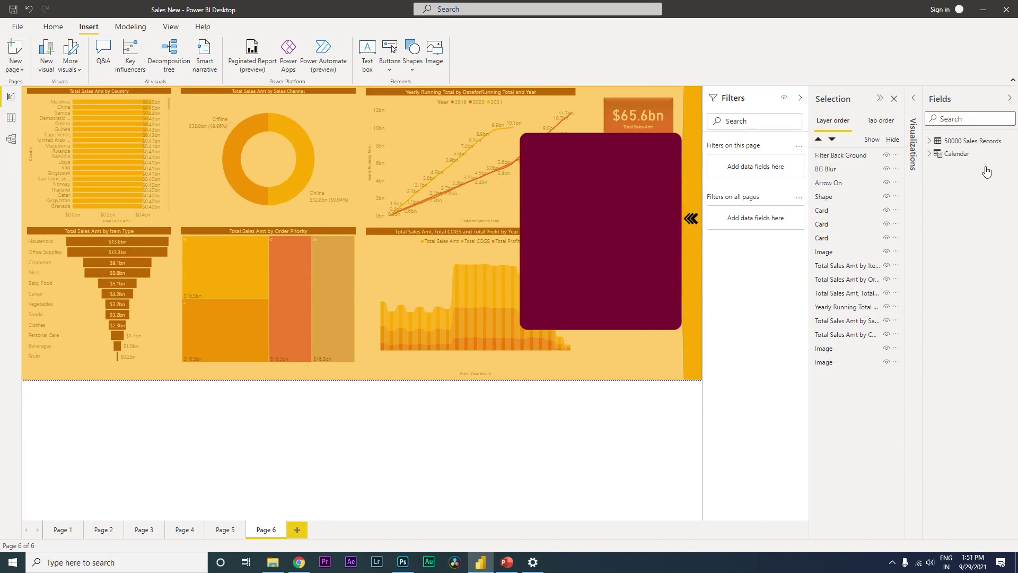
pyautogui.click(918, 100)
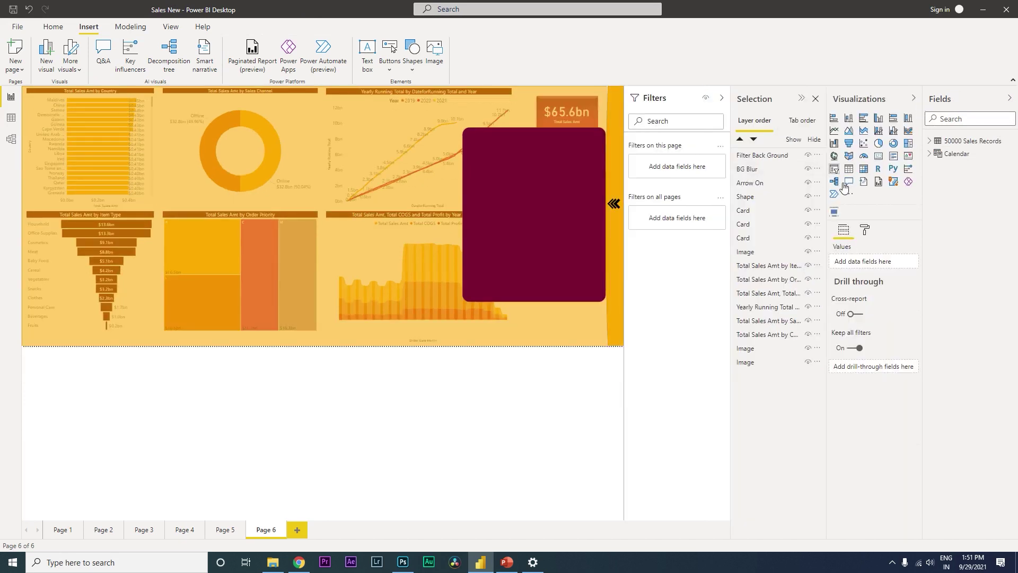
pyautogui.click(835, 170)
pyautogui.click(931, 141)
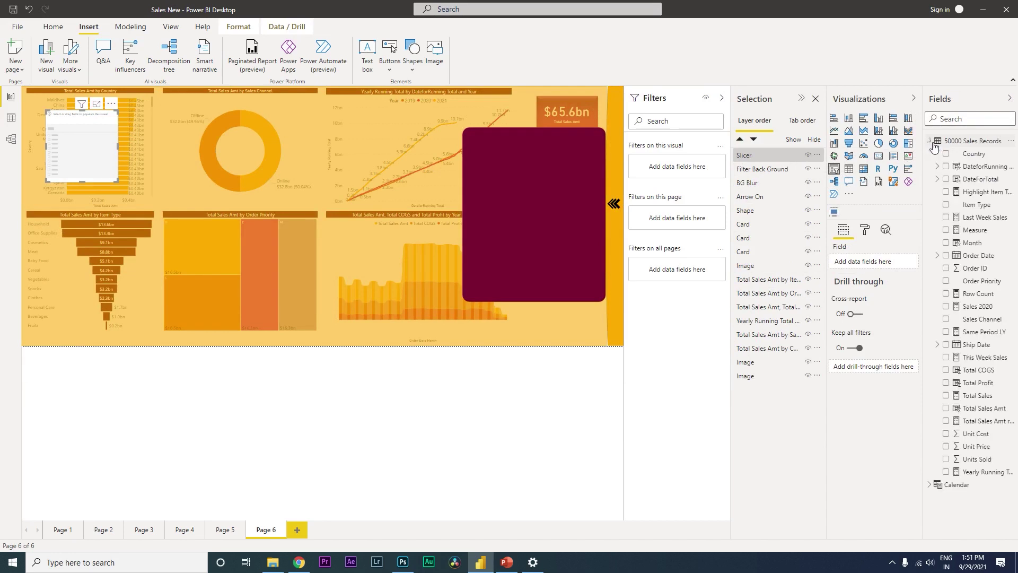
pyautogui.click(947, 155)
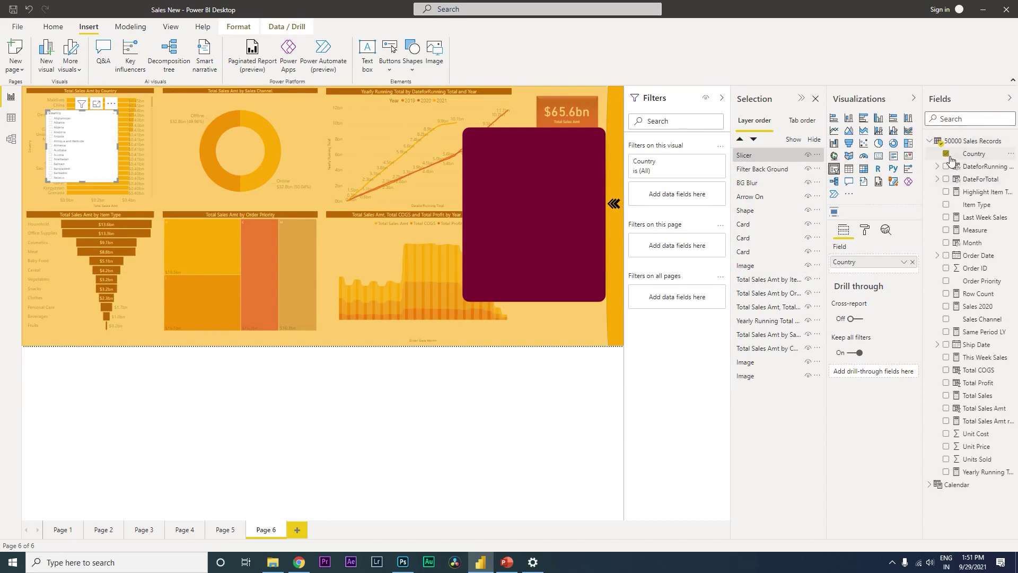
pyautogui.moveTo(101, 107); pyautogui.dragTo(531, 159)
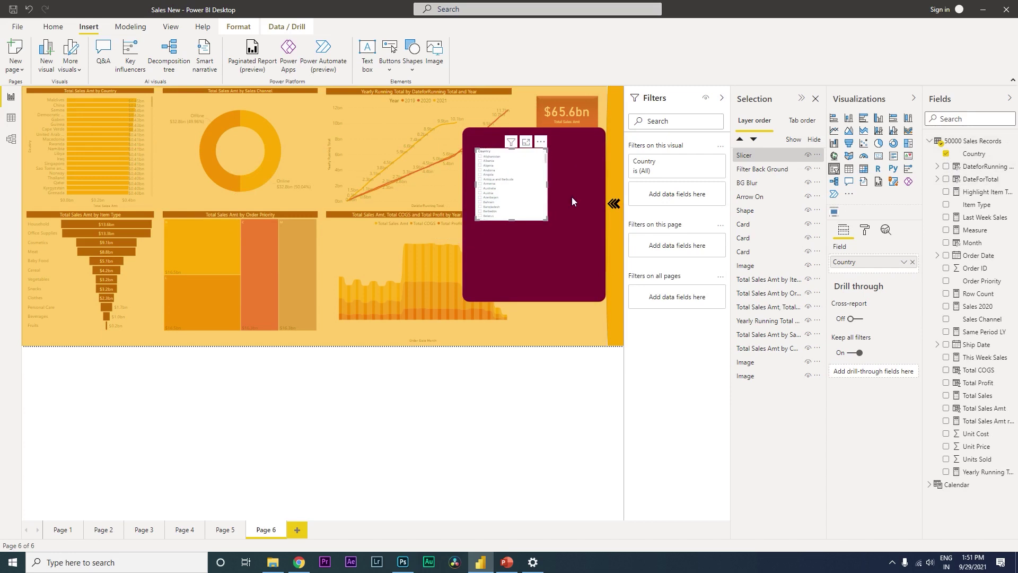
pyautogui.moveTo(546, 219); pyautogui.dragTo(586, 194)
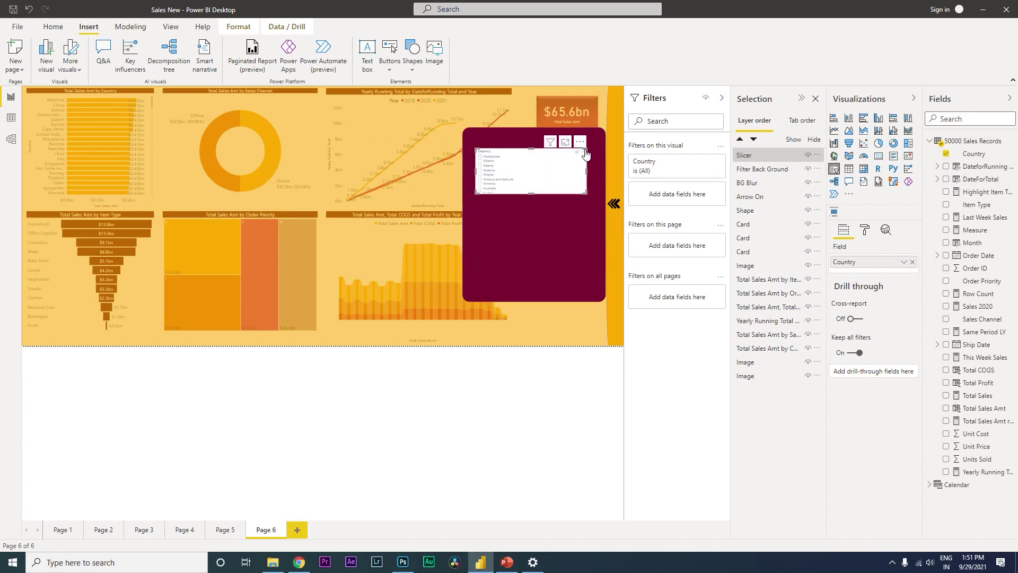
pyautogui.click(583, 152)
pyautogui.click(568, 166)
pyautogui.press('Delete')
# - Copy the Country, Item Type, Year and Order Priority slicers from Page 5 and paste them onto Page 6 without syncing
pyautogui.keyDown('ctrl'); pyautogui.click(613, 204); pyautogui.keyUp('ctrl')
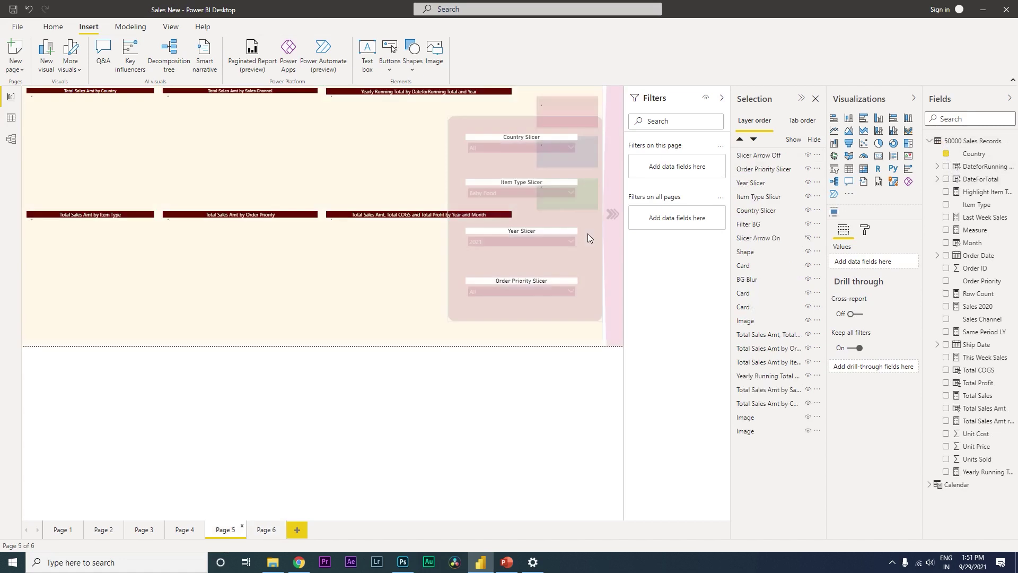
pyautogui.click(518, 139)
pyautogui.keyDown('ctrl'); pyautogui.click(517, 183); pyautogui.keyUp('ctrl')
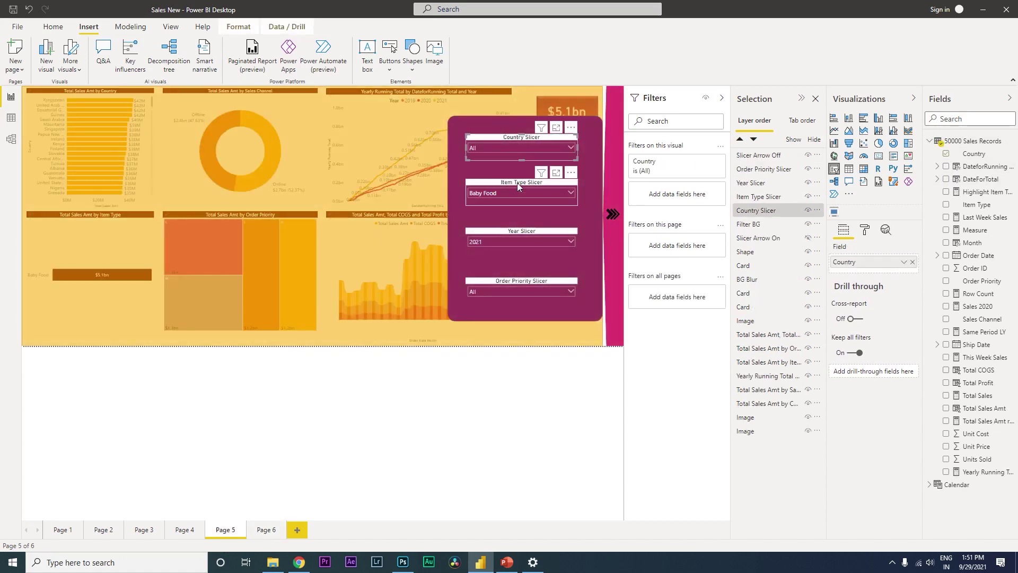
pyautogui.keyDown('ctrl'); pyautogui.click(519, 234); pyautogui.keyUp('ctrl')
pyautogui.keyDown('ctrl'); pyautogui.click(523, 282); pyautogui.keyUp('ctrl')
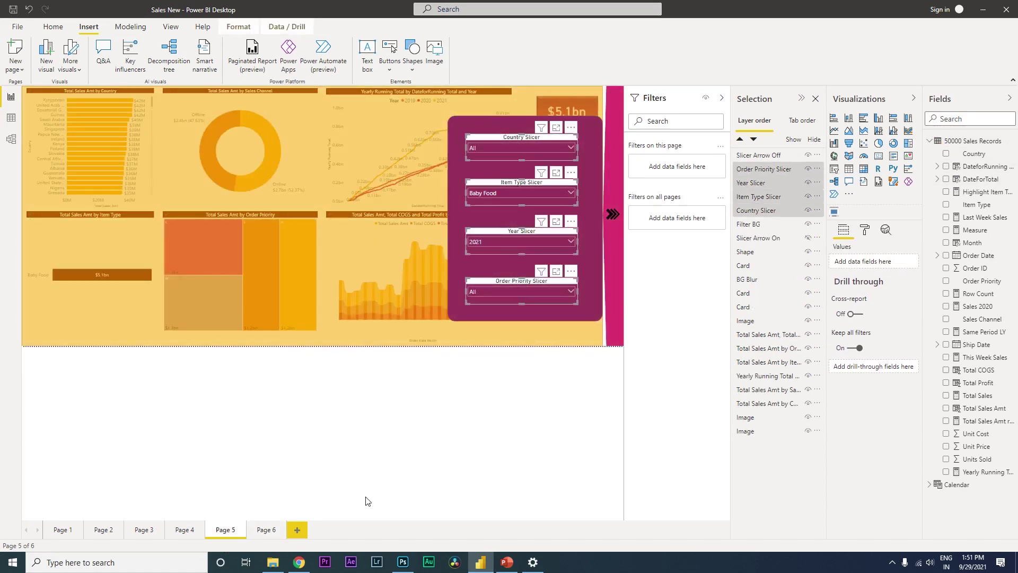
pyautogui.keyDown('ctrl'); pyautogui.click(563, 217); pyautogui.keyUp('ctrl')
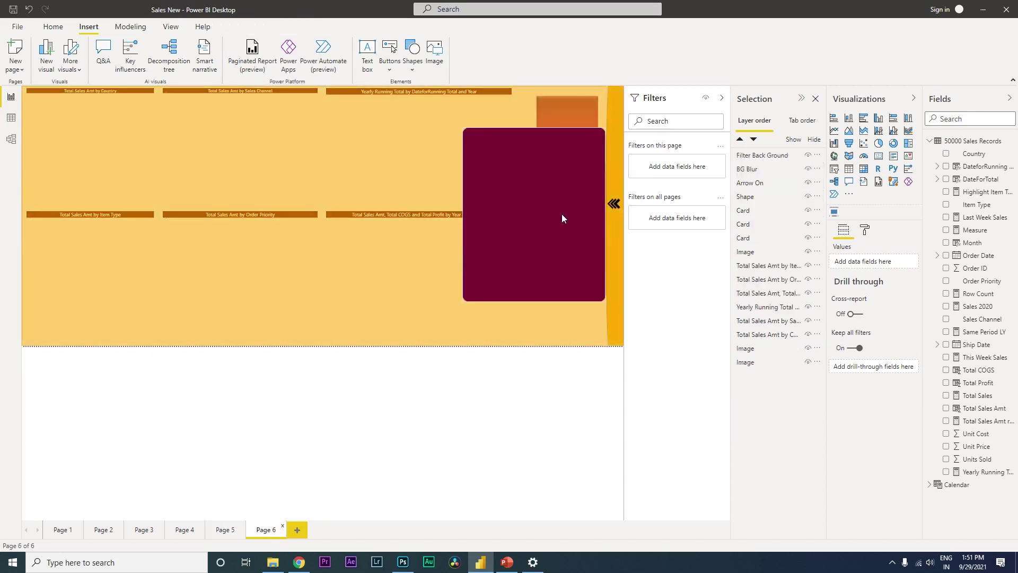
pyautogui.hotkey('ctrl', 'v')
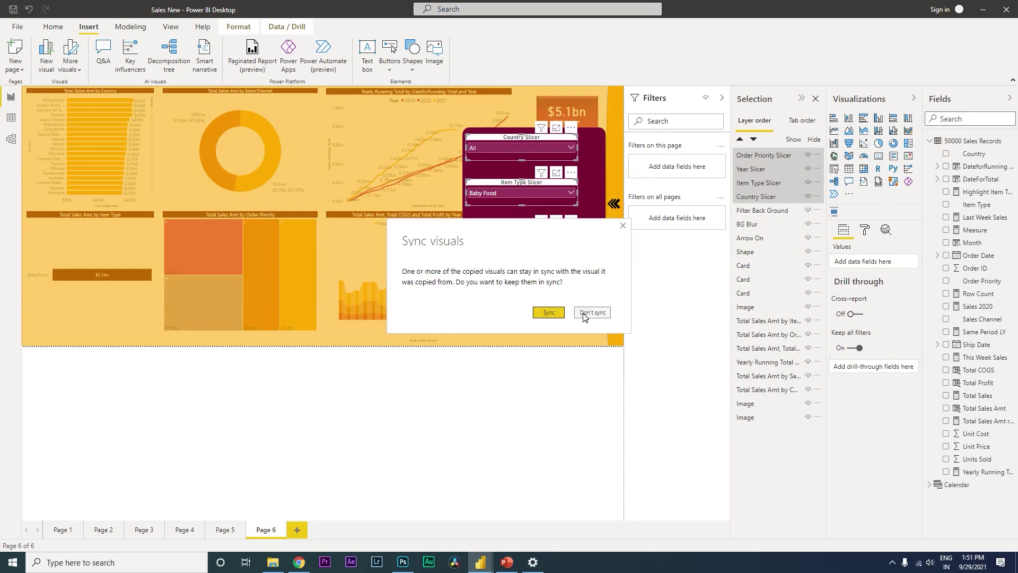
pyautogui.click(584, 313)
# - Delete the pasted Order Priority slicer and collapse the selection, visualizations and filters panes to enlarge the report canvas
pyautogui.click(524, 286)
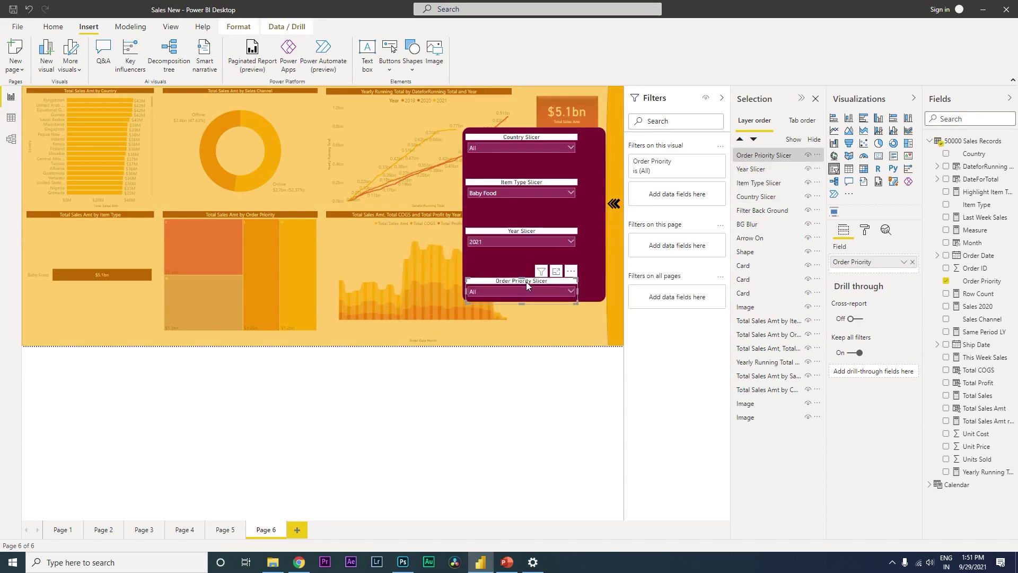
pyautogui.press('Delete')
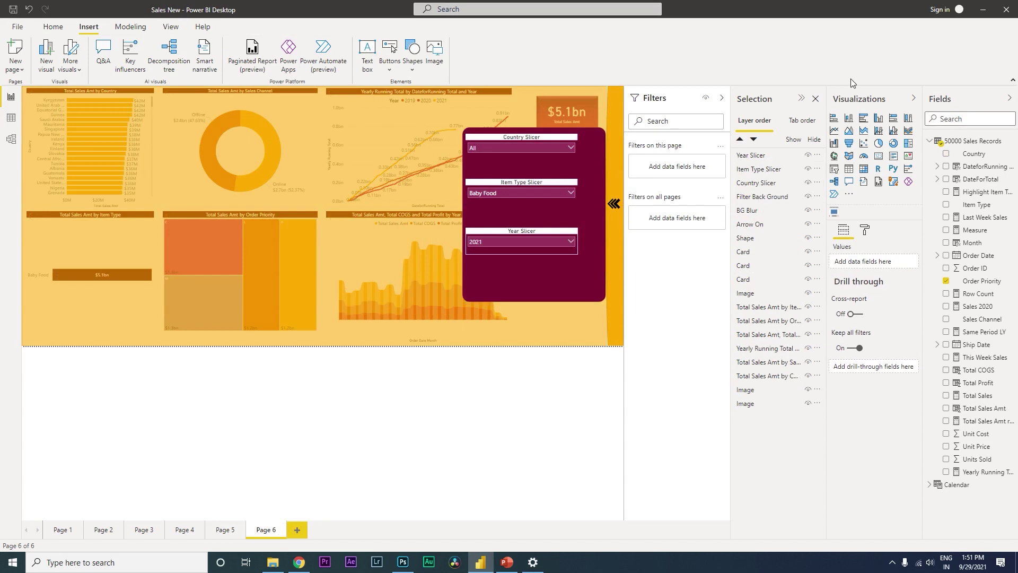
pyautogui.click(815, 99)
pyautogui.click(913, 98)
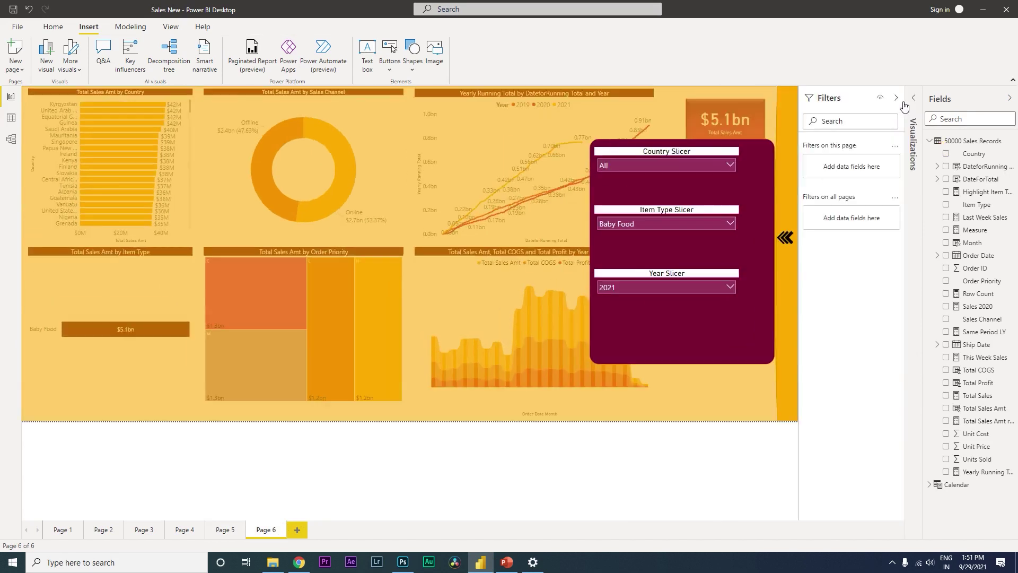
pyautogui.click(897, 97)
# - Align the Country, Item Type and Year slicers in one centred, evenly spaced column on the maroon panel
pyautogui.click(724, 296)
pyautogui.moveTo(737, 298); pyautogui.dragTo(751, 339)
pyautogui.moveTo(734, 226); pyautogui.dragTo(752, 269)
pyautogui.moveTo(734, 161); pyautogui.dragTo(755, 184)
pyautogui.moveTo(755, 268); pyautogui.dragTo(753, 248)
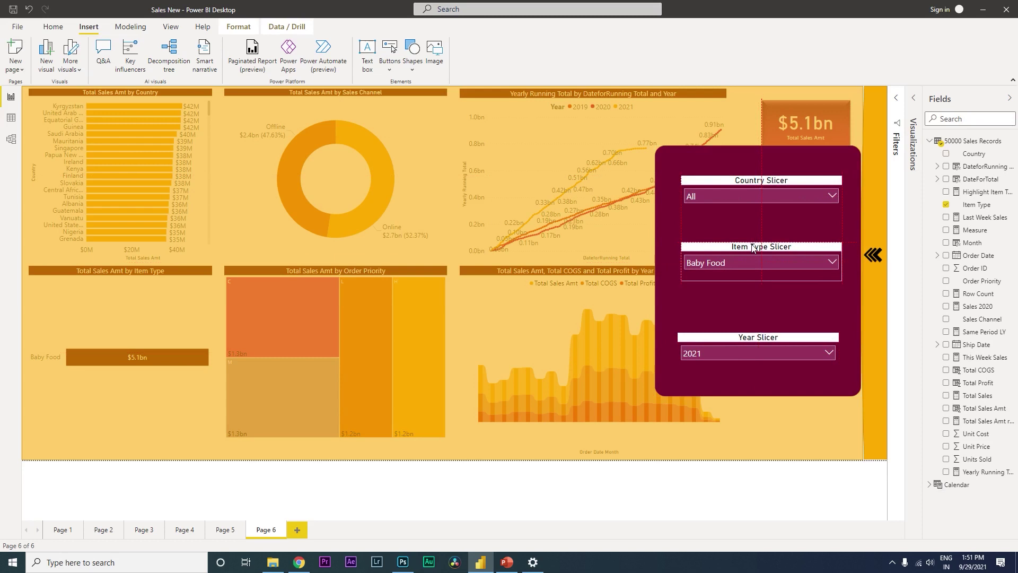
pyautogui.moveTo(747, 340); pyautogui.dragTo(749, 324)
pyautogui.click(737, 442)
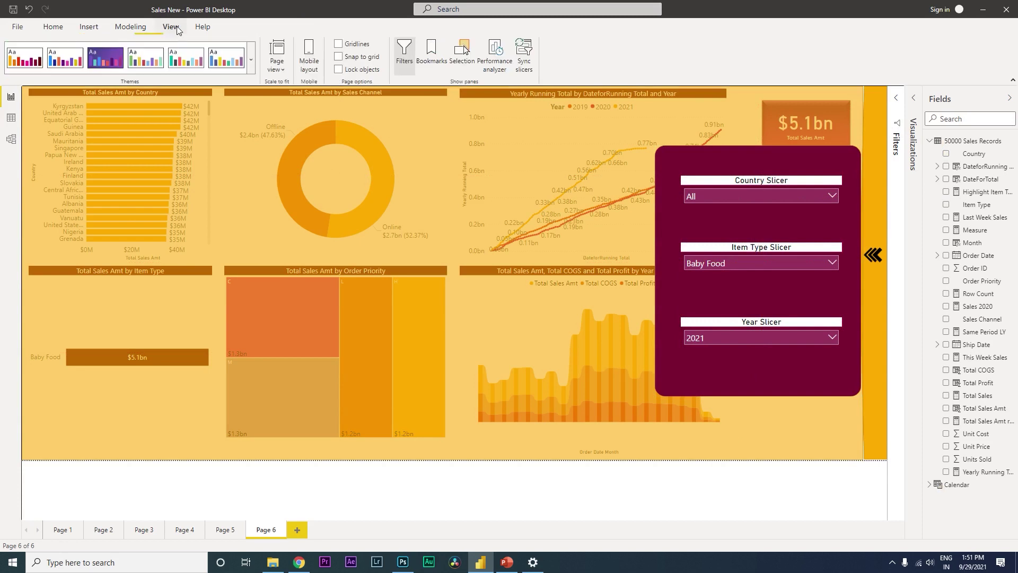